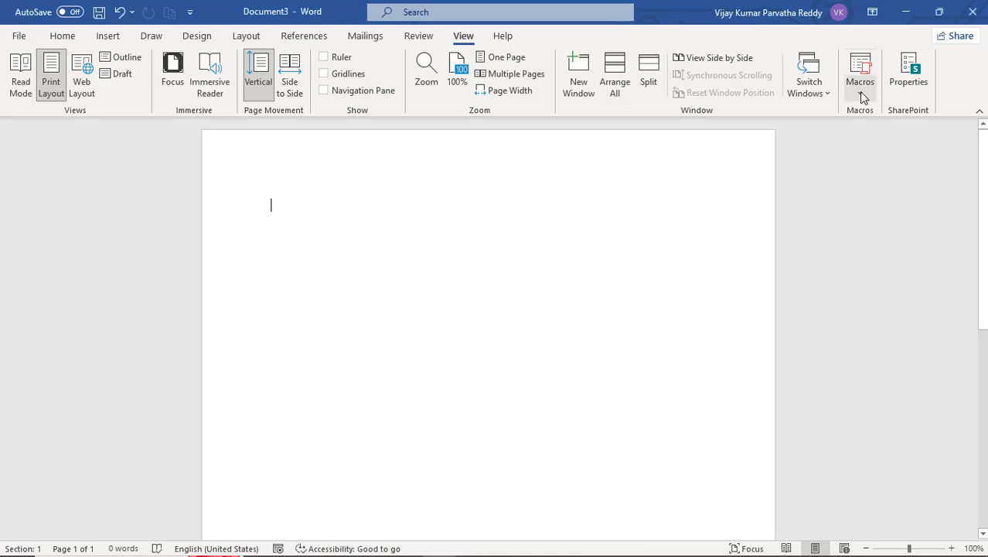
- Start recording a new macro named border and open its keyboard shortcut assignment
left_click(860, 94)
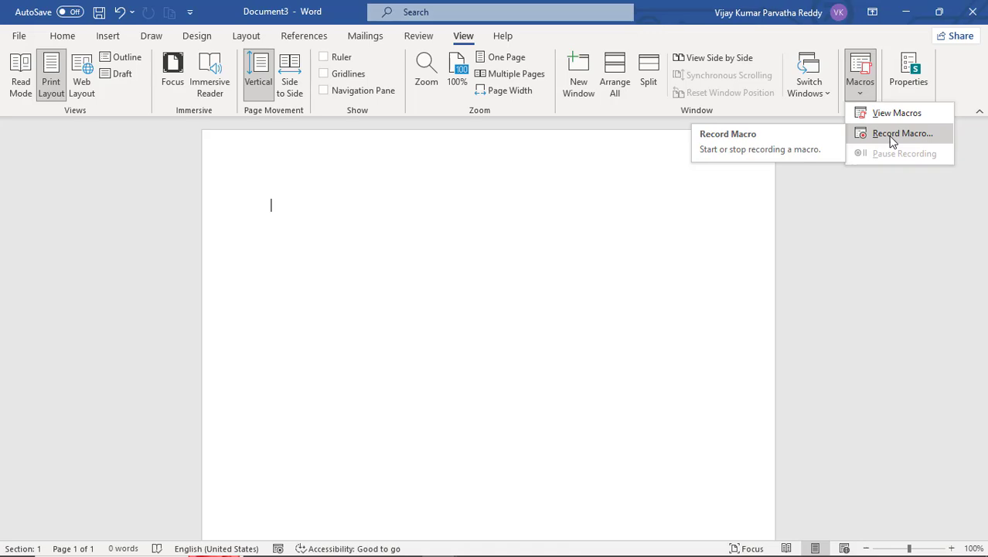
left_click(343, 259)
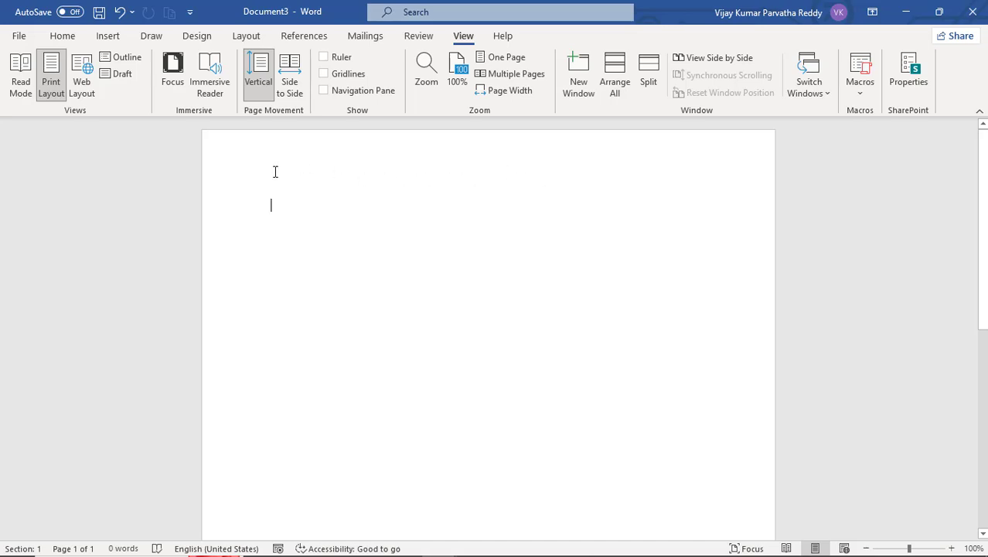
left_click(859, 91)
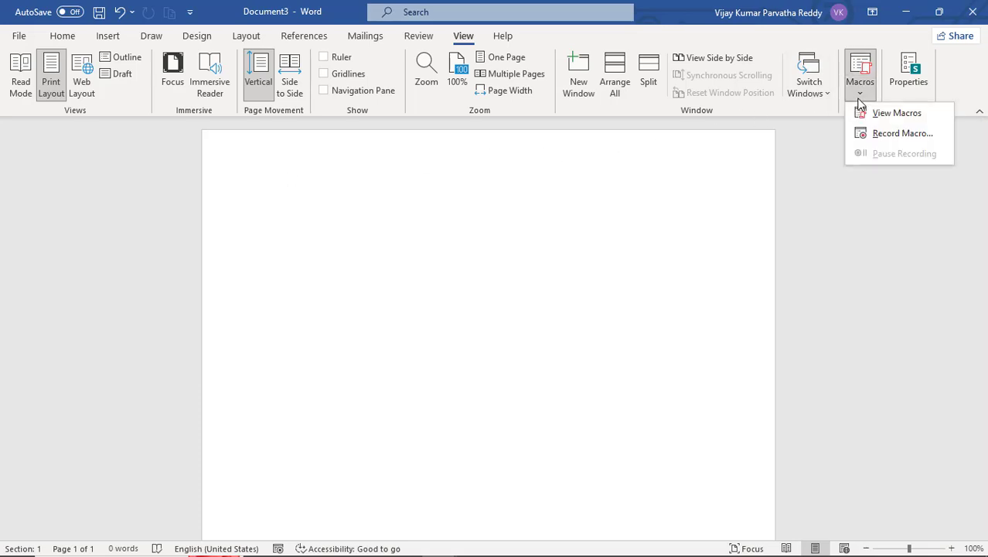
left_click(885, 135)
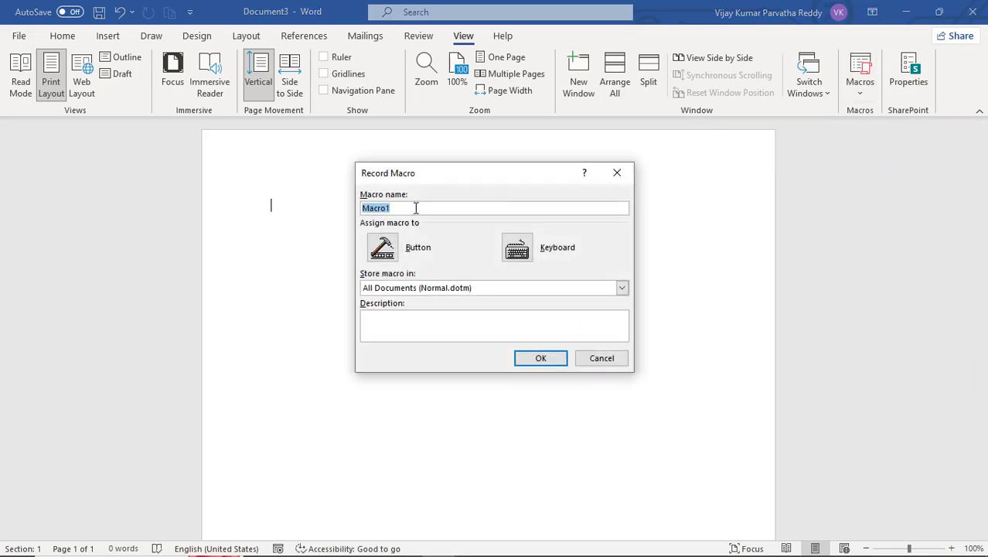
type("border")
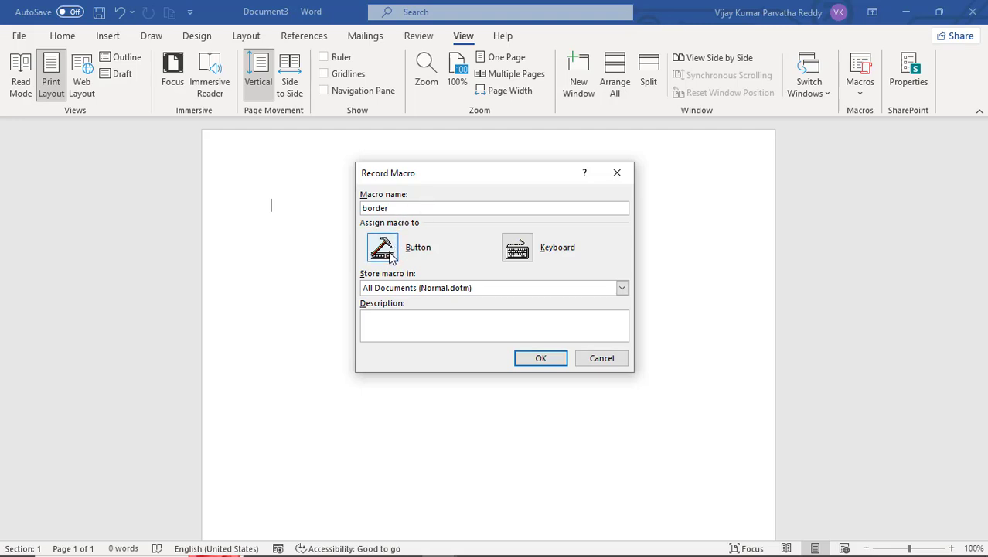
left_click(528, 255)
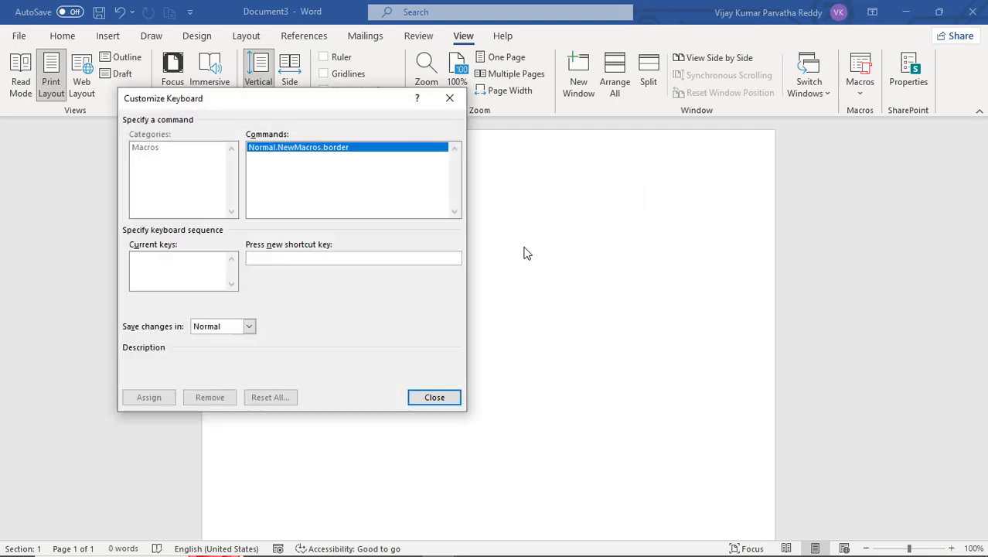
left_click_drag(287, 105, 473, 133)
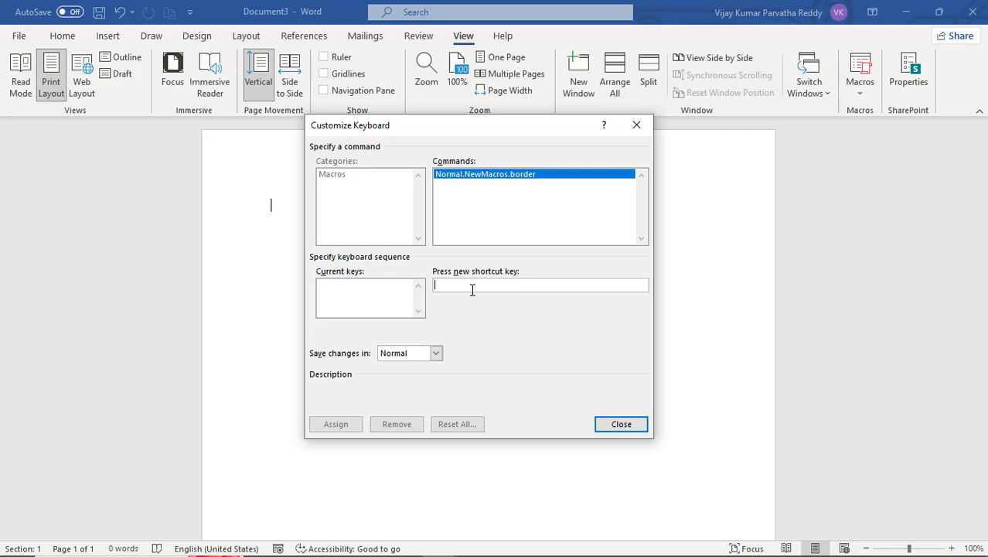
- Try the shortcuts Ctrl+S and Ctrl+C for the macro, clearing each one
key("ctrl+s")
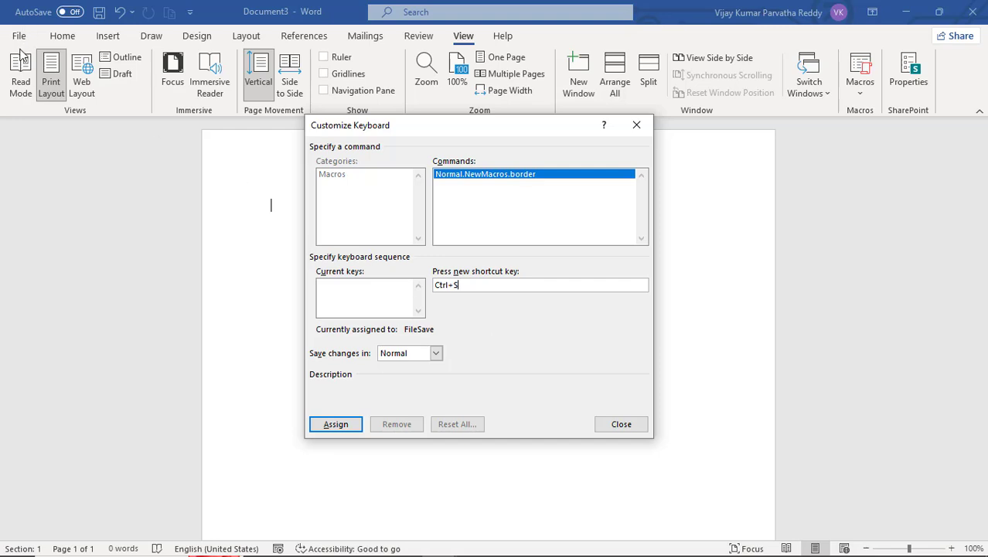
left_click(484, 285)
key("BackSpace")
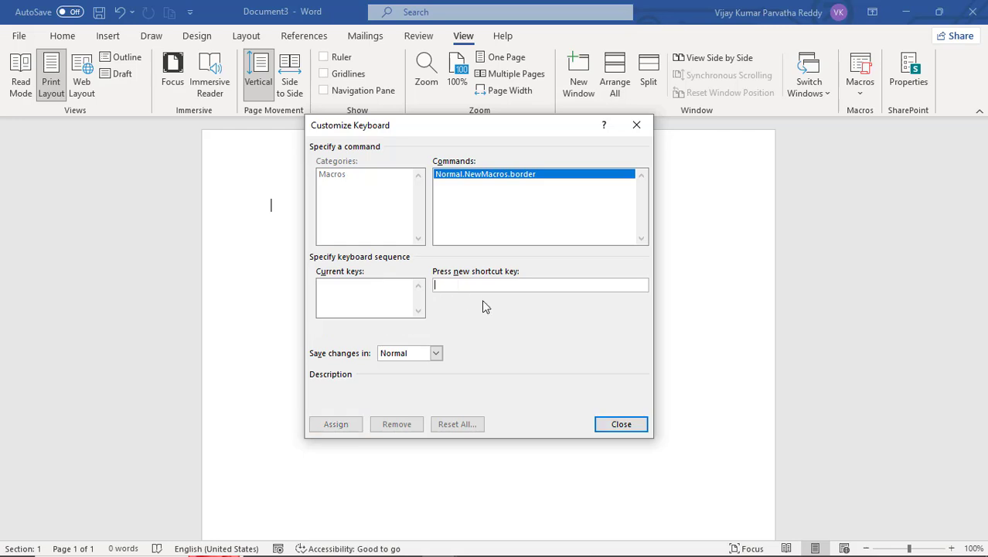
key("ctrl+c")
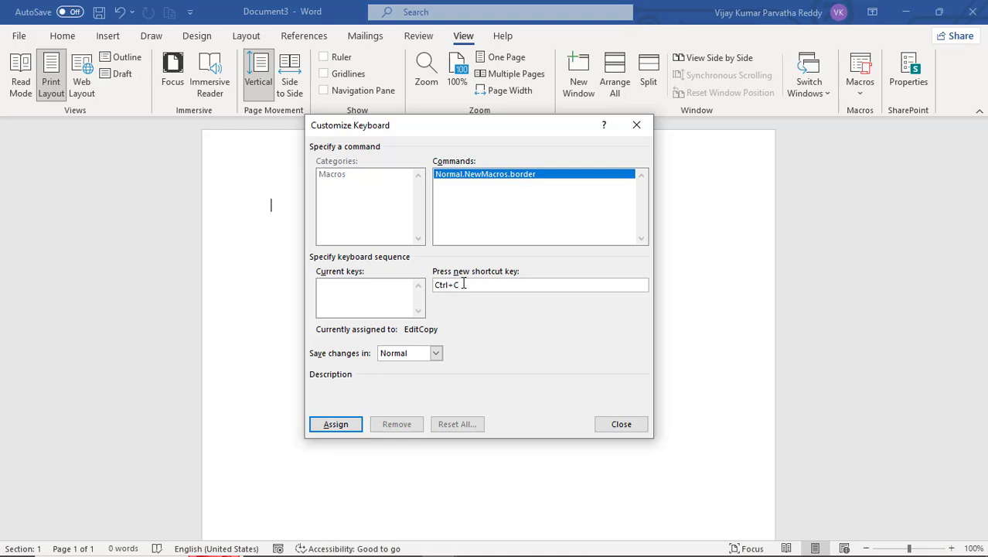
left_click_drag(471, 283, 429, 284)
key("BackSpace")
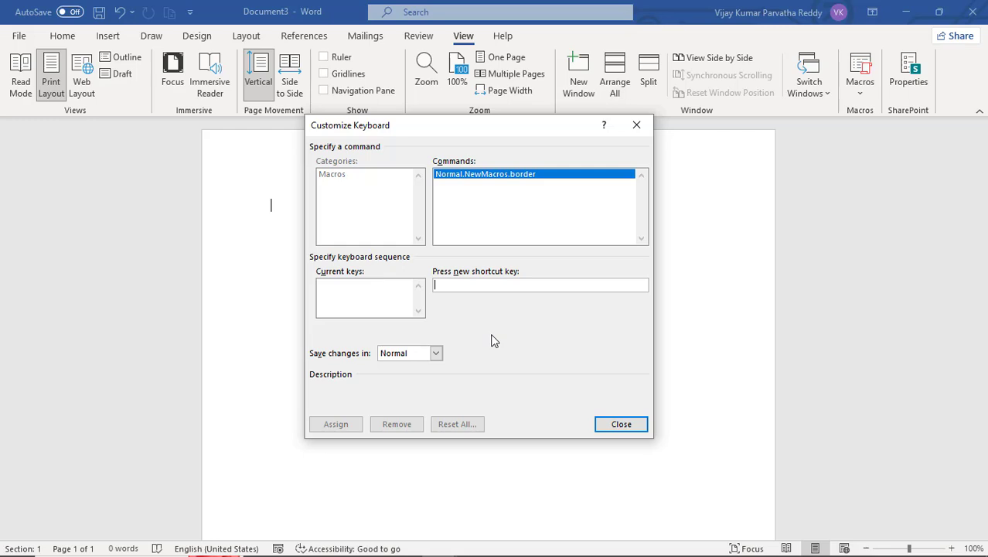
- Assign Alt+Ctrl+B as the macro's shortcut and close the shortcut dialog
key("ctrl+alt+b")
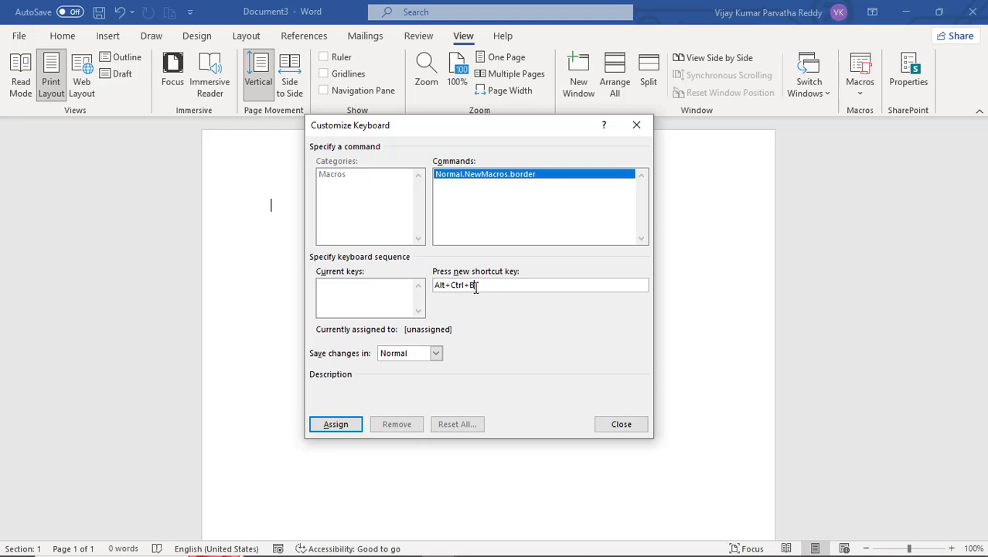
left_click(335, 425)
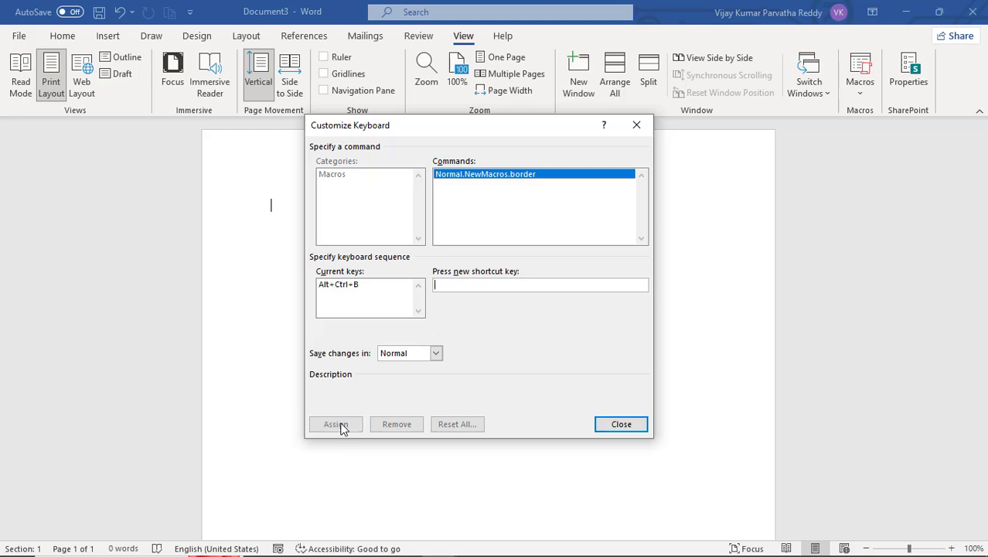
left_click(353, 286)
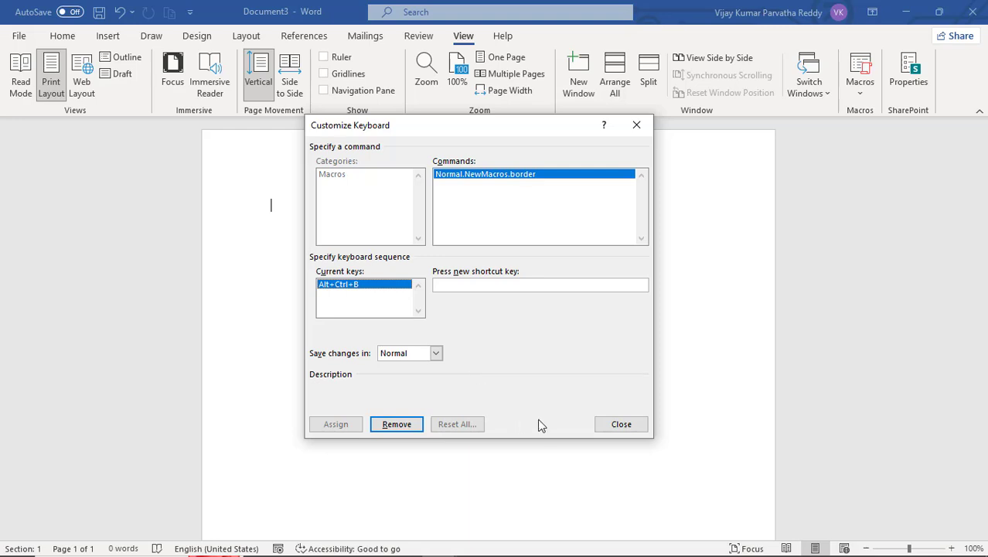
left_click(613, 428)
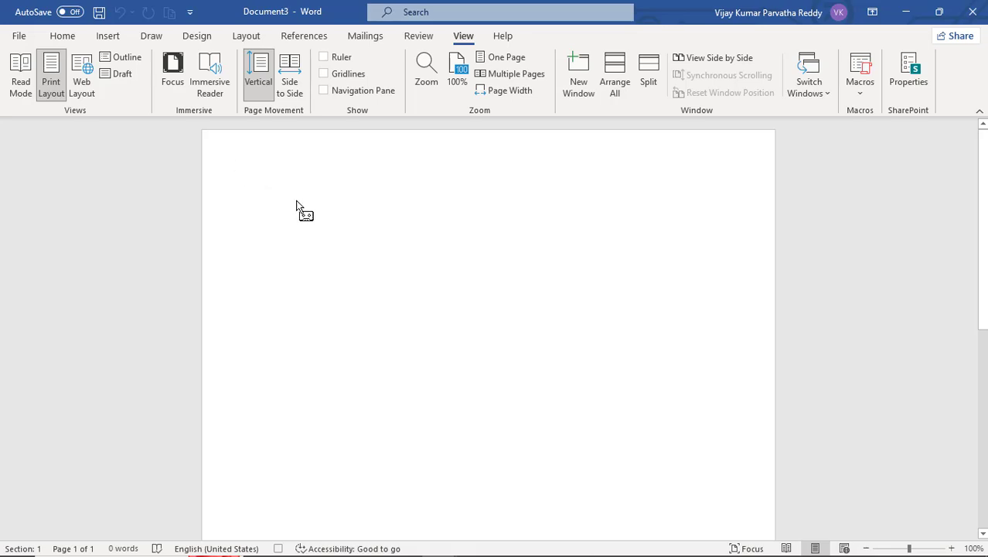
- Open Borders and Shading and set a Box page border with a double-line style in dark red
left_click(64, 36)
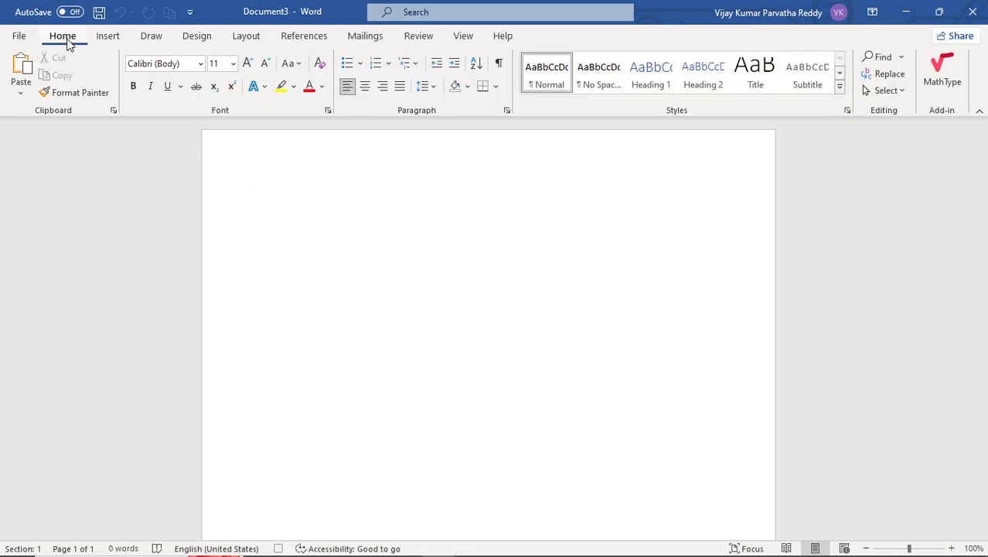
left_click(496, 86)
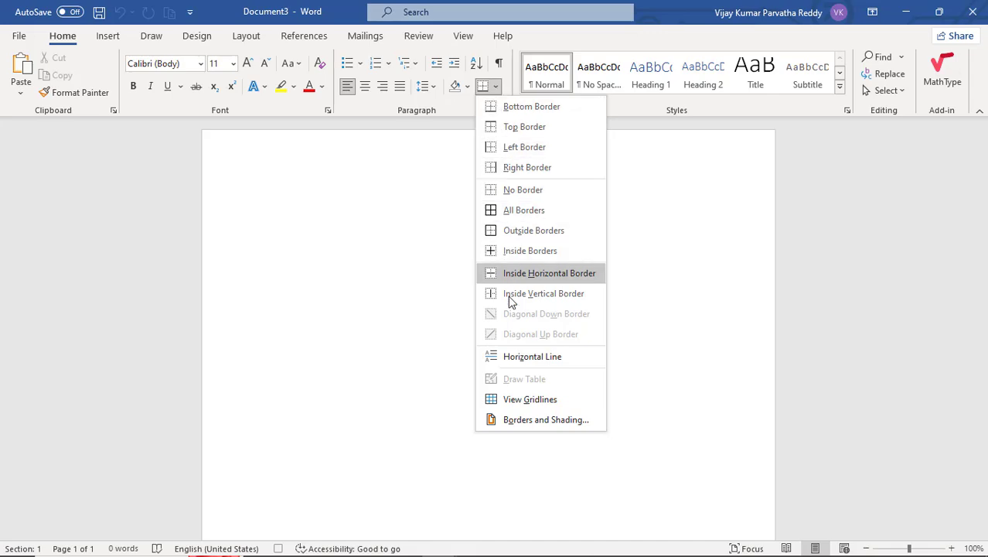
left_click(535, 424)
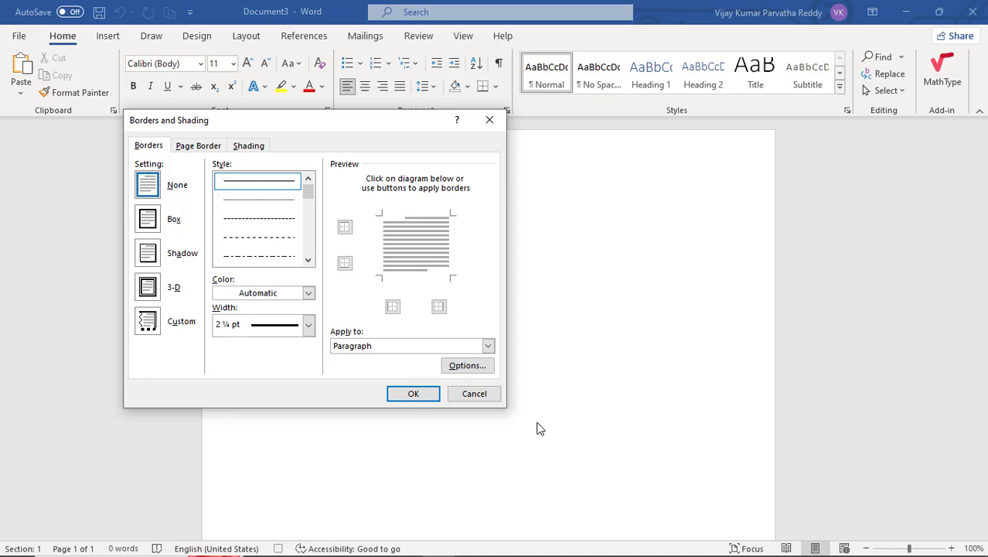
left_click(205, 147)
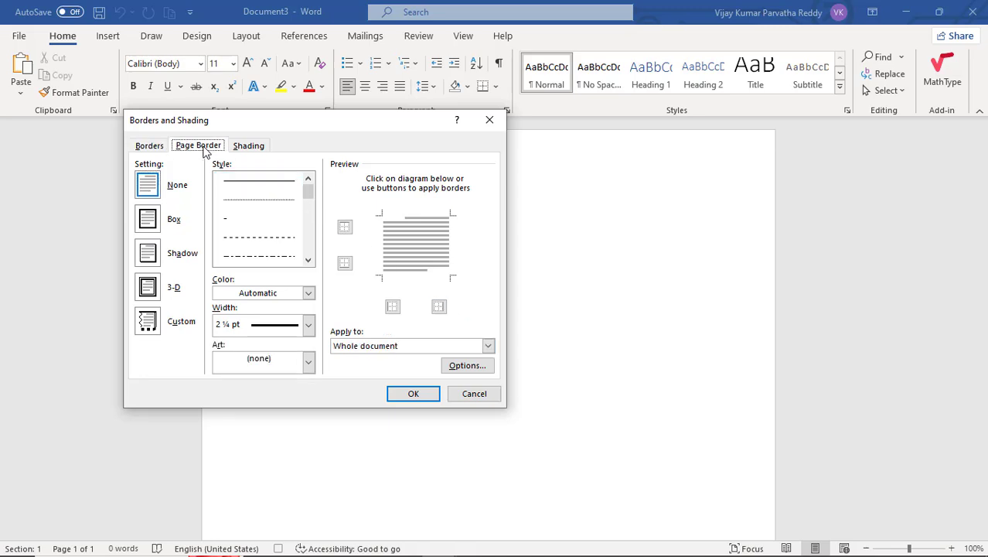
left_click(151, 221)
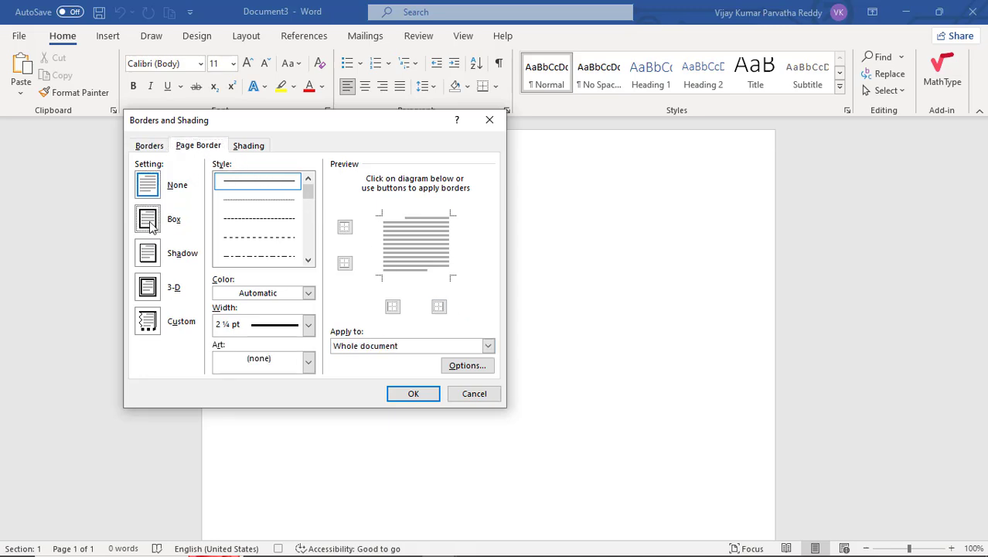
left_click(307, 248)
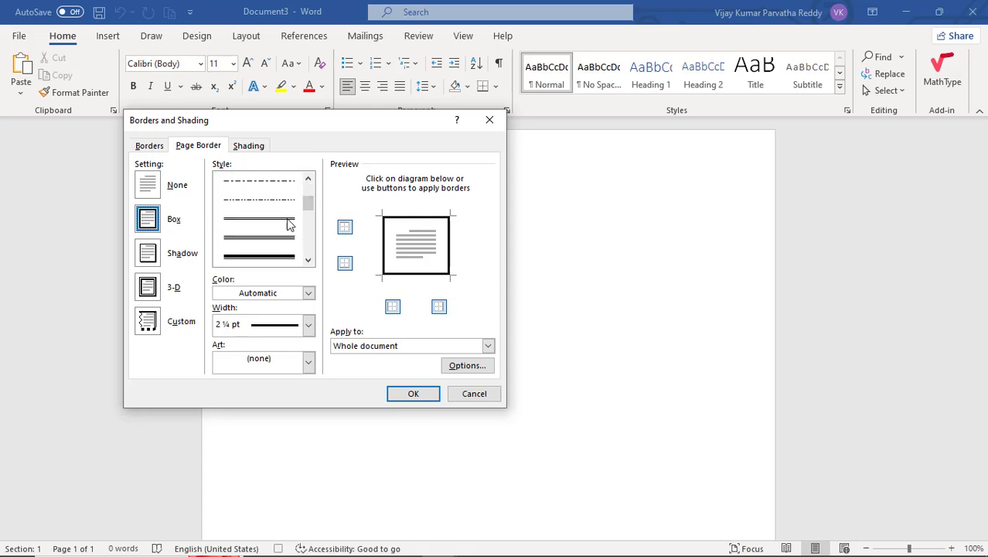
left_click(288, 223)
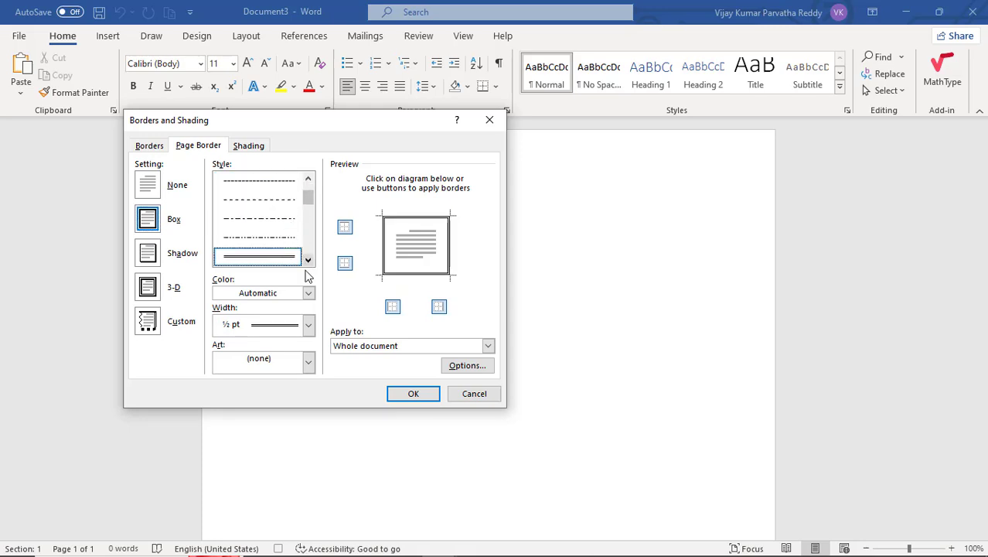
left_click(307, 294)
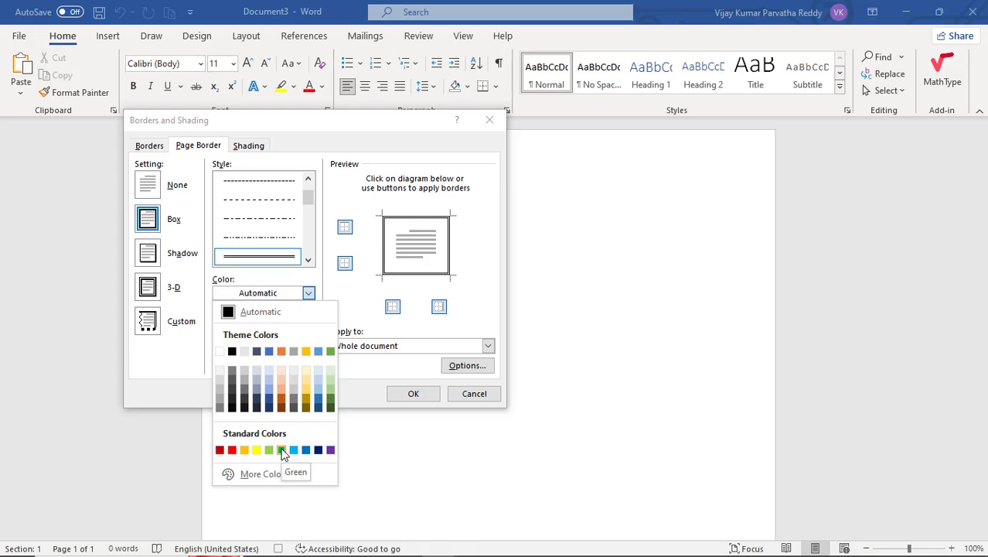
left_click(220, 450)
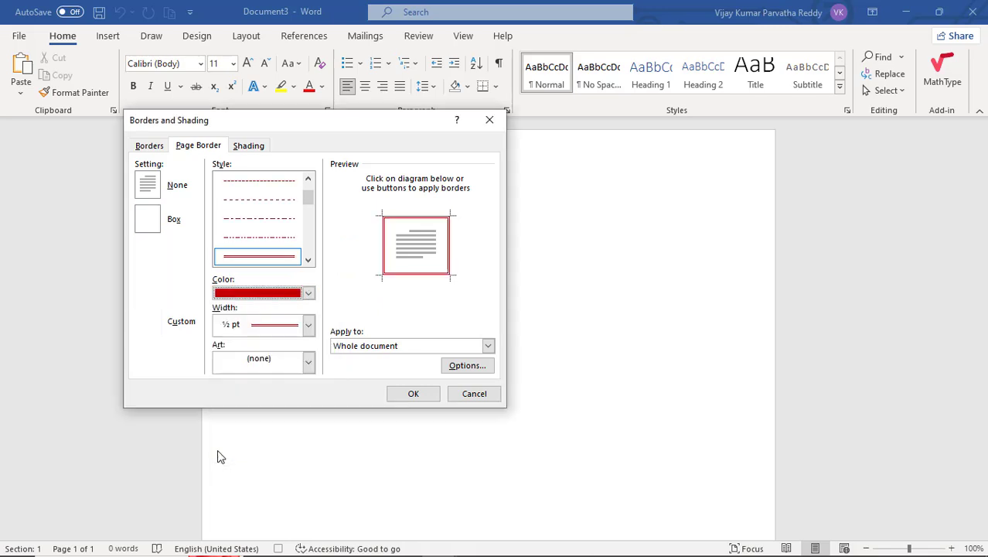
- Choose the cyan lightning-bolt border art and apply the page border to the whole document
left_click(308, 367)
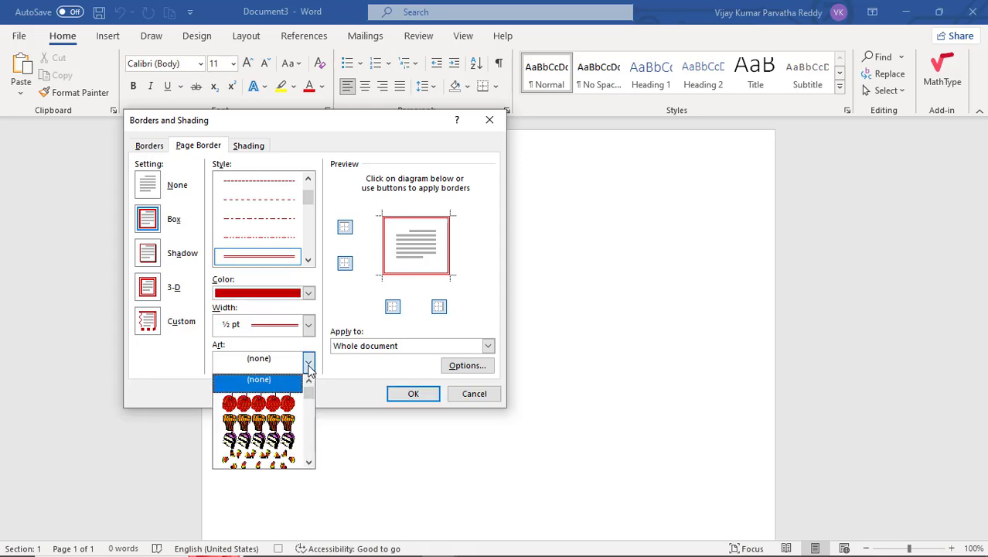
mouse_move(308, 393)
left_mouse_down()
mouse_move(307, 438)
mouse_move(308, 410)
left_mouse_up()
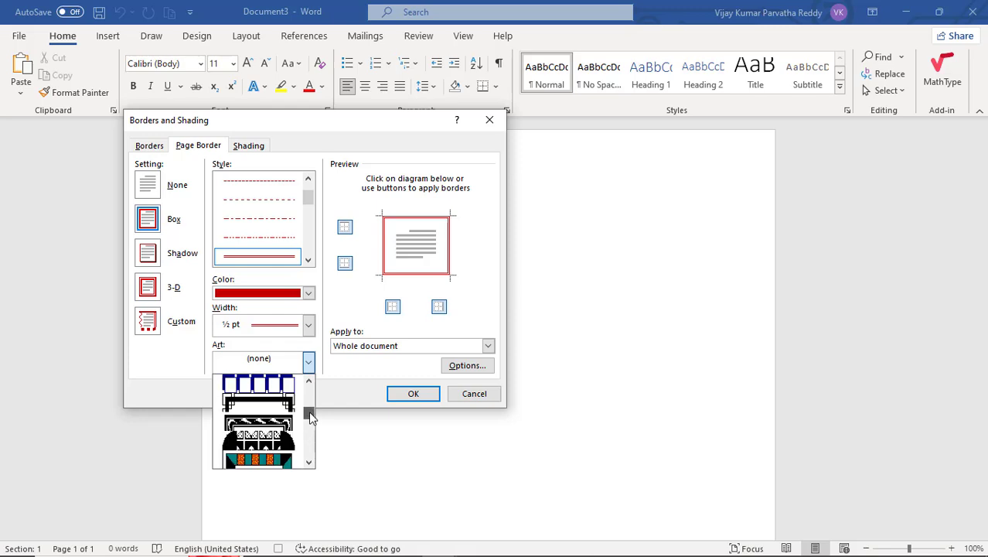
scroll(313, 398, "up", 2)
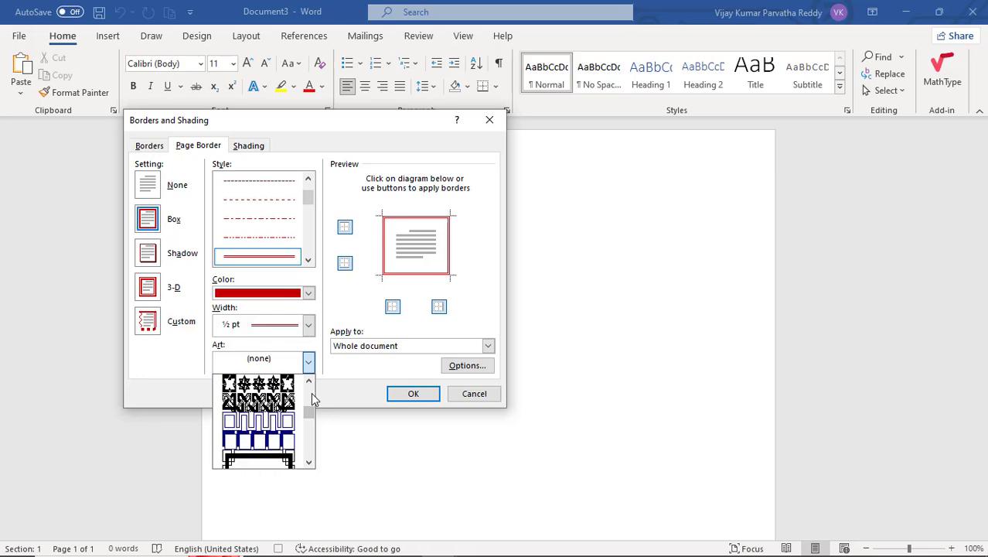
scroll(313, 398, "up", 2)
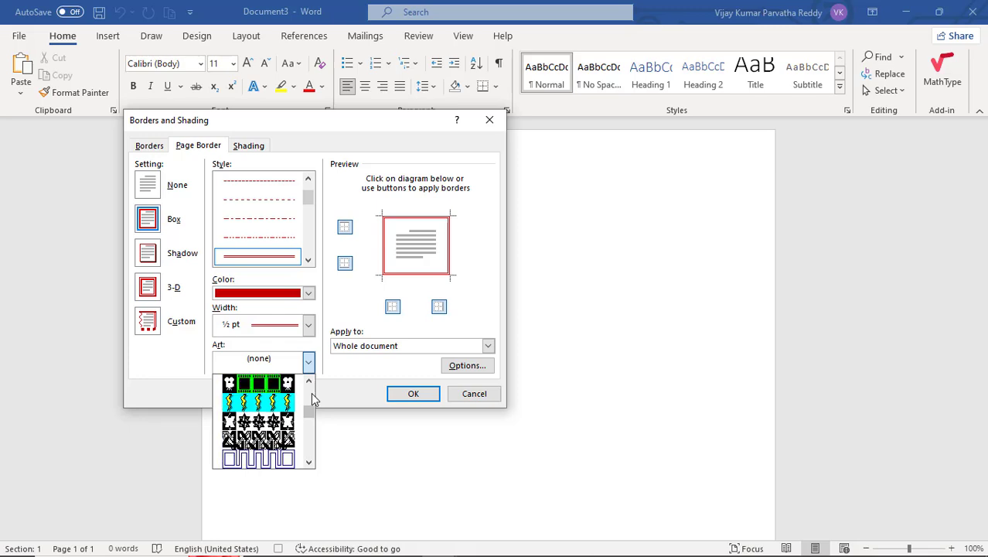
left_click(274, 404)
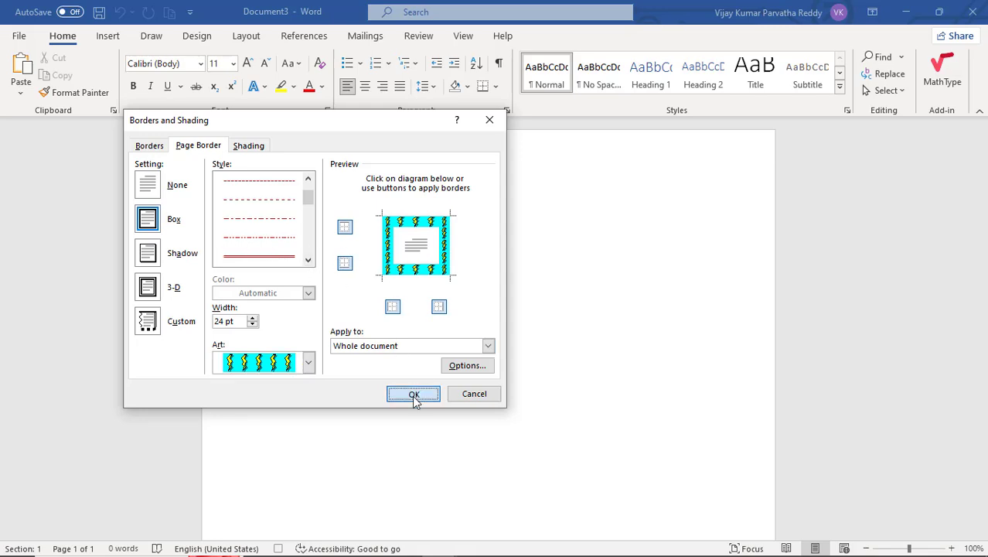
left_click(412, 395)
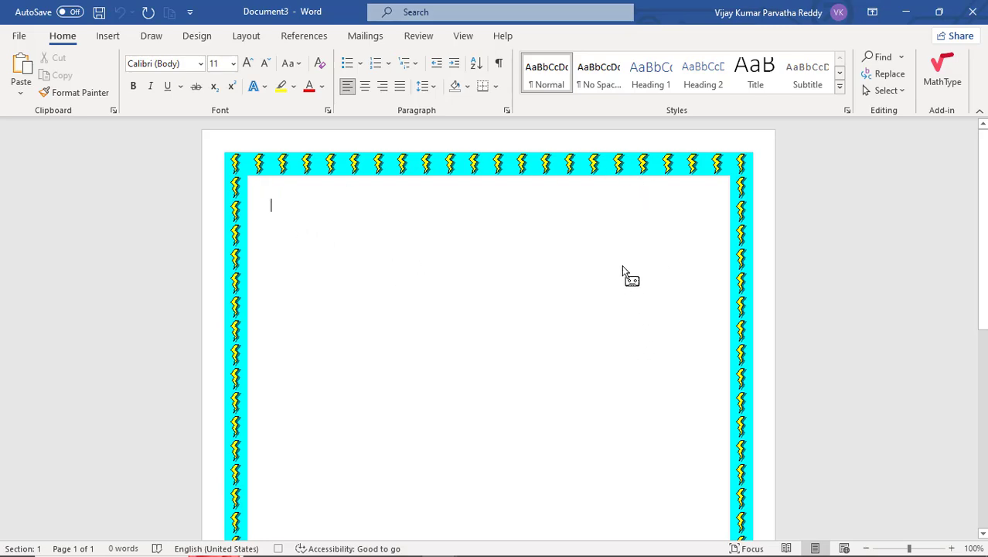
- Stop recording the macro and open the list of macros
left_click(463, 37)
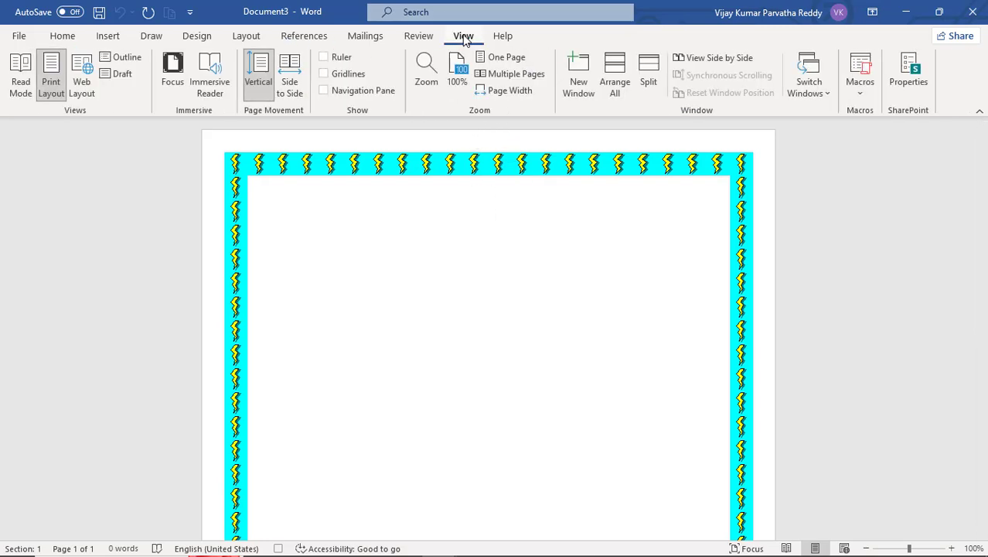
left_click(861, 97)
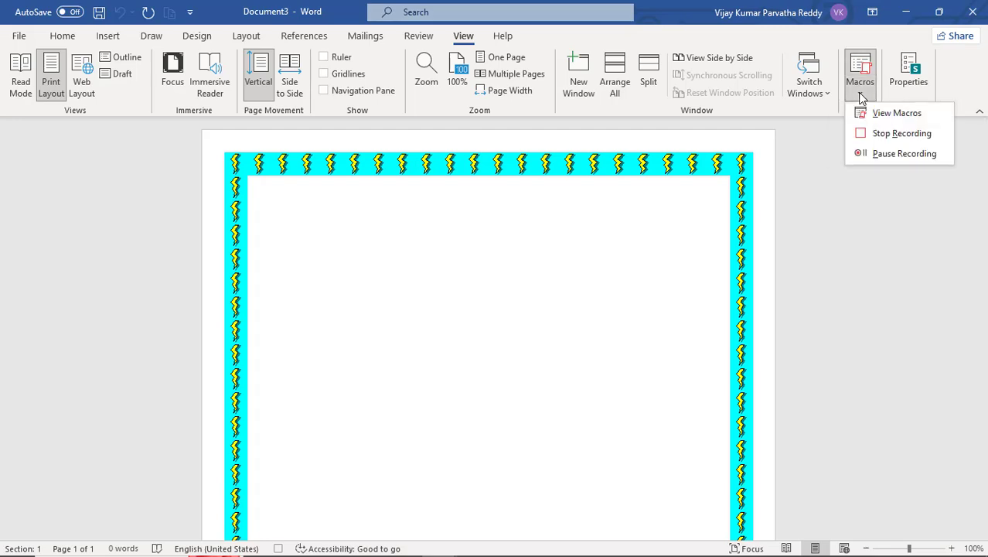
left_click(864, 133)
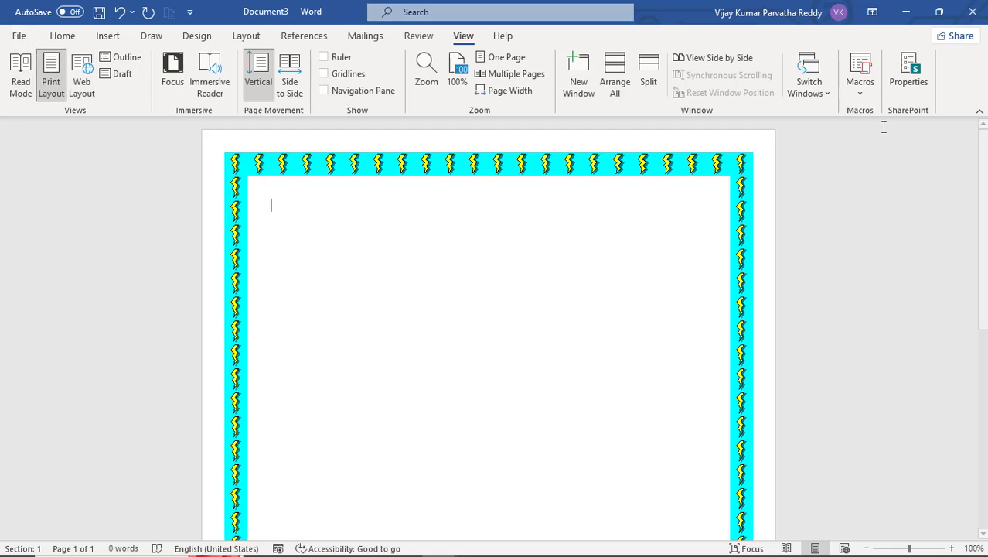
left_click(861, 91)
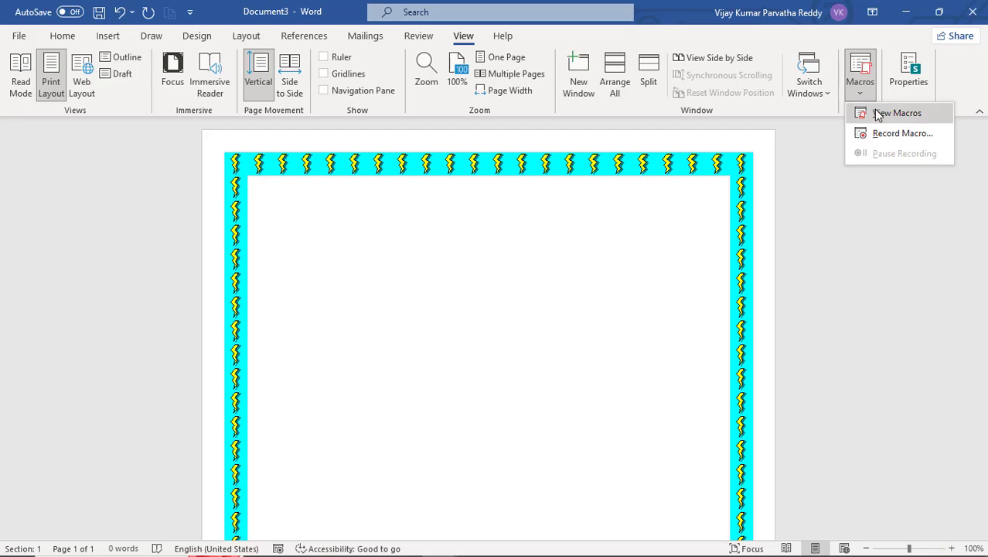
left_click(881, 113)
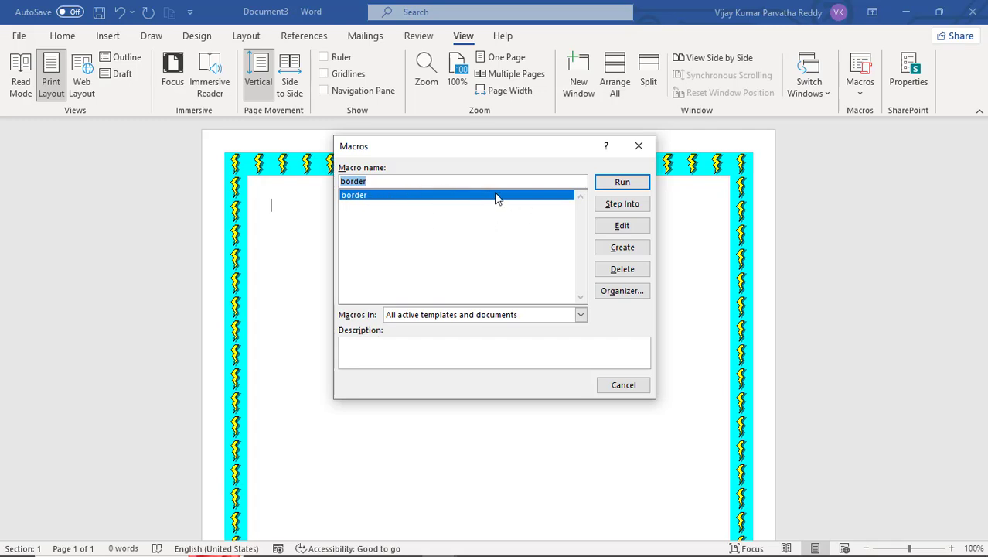
- Open the border macro's code in the Visual Basic editor, read through it, and close the editor
left_click(623, 226)
scroll(306, 219, "down", 6)
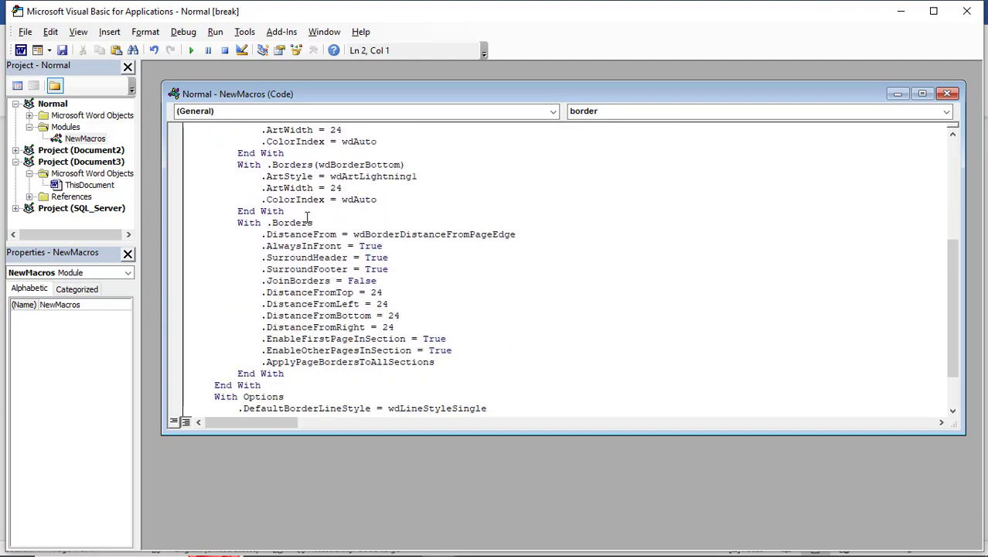
scroll(307, 219, "down", 2)
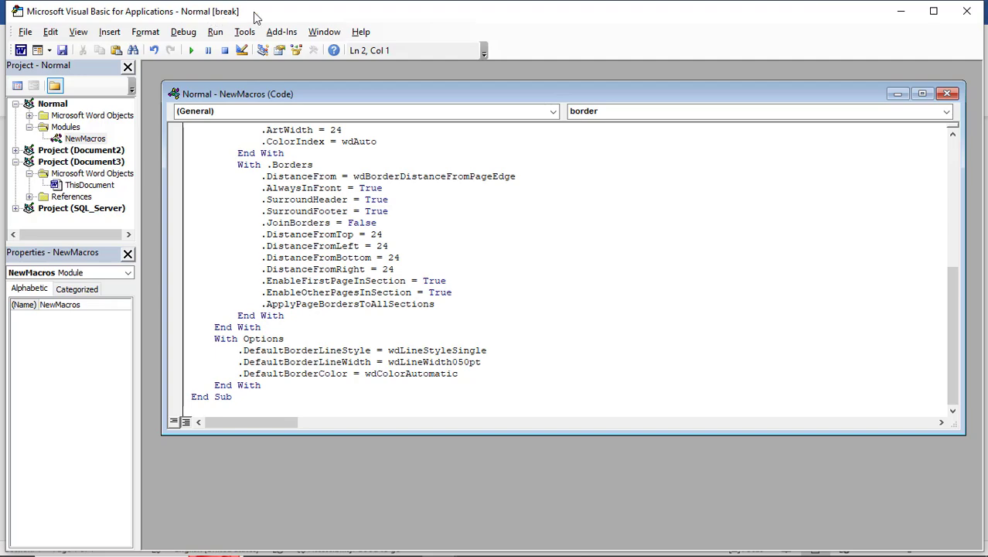
scroll(314, 188, "up", 8)
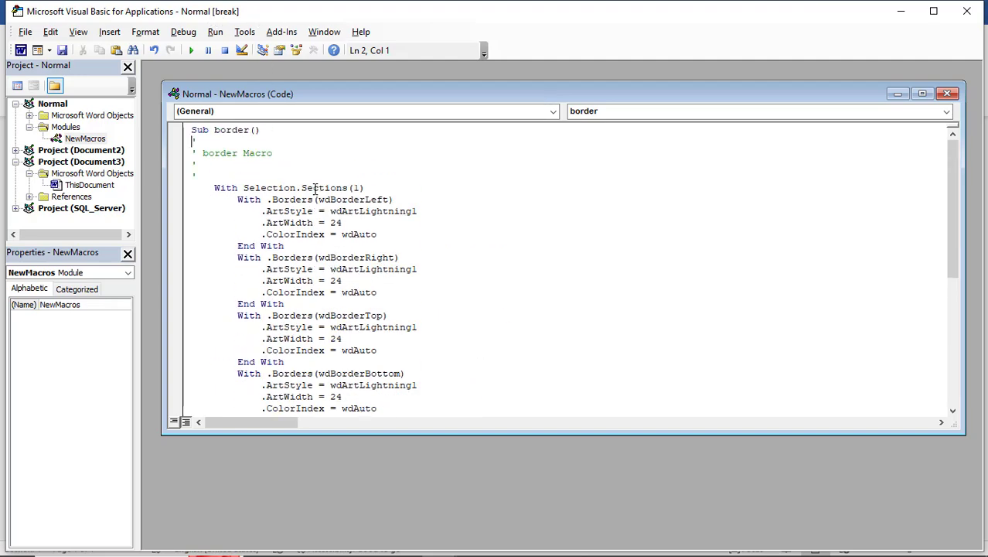
scroll(314, 188, "down", 8)
scroll(314, 188, "up", 8)
left_click(967, 14)
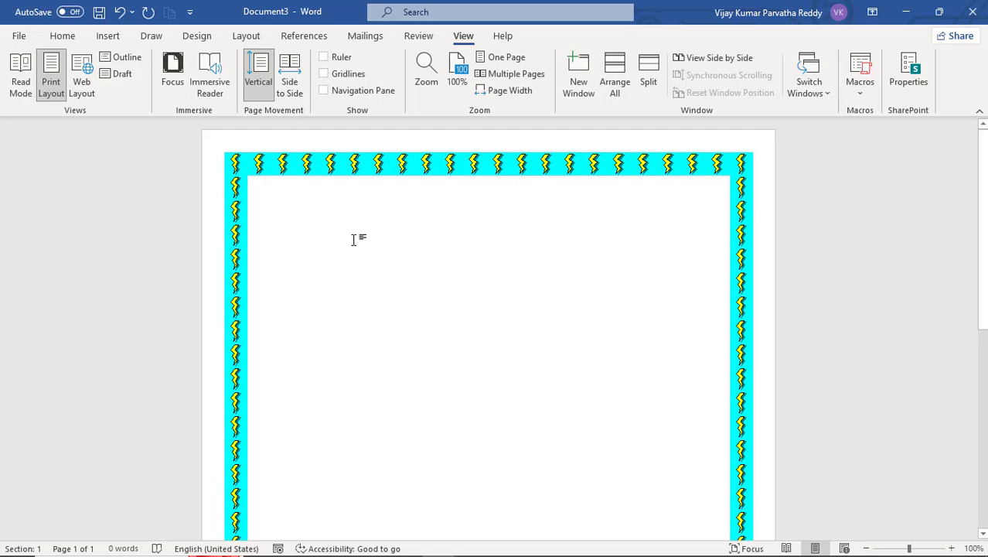
- Create two new blank documents and apply the lightning page border to each by repeating the last action
key("ctrl+n")
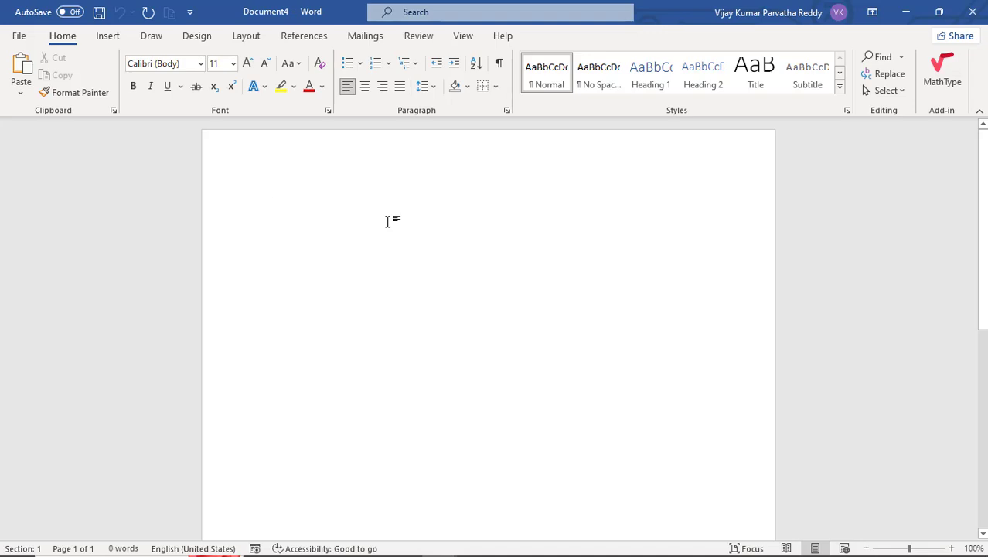
key("F4")
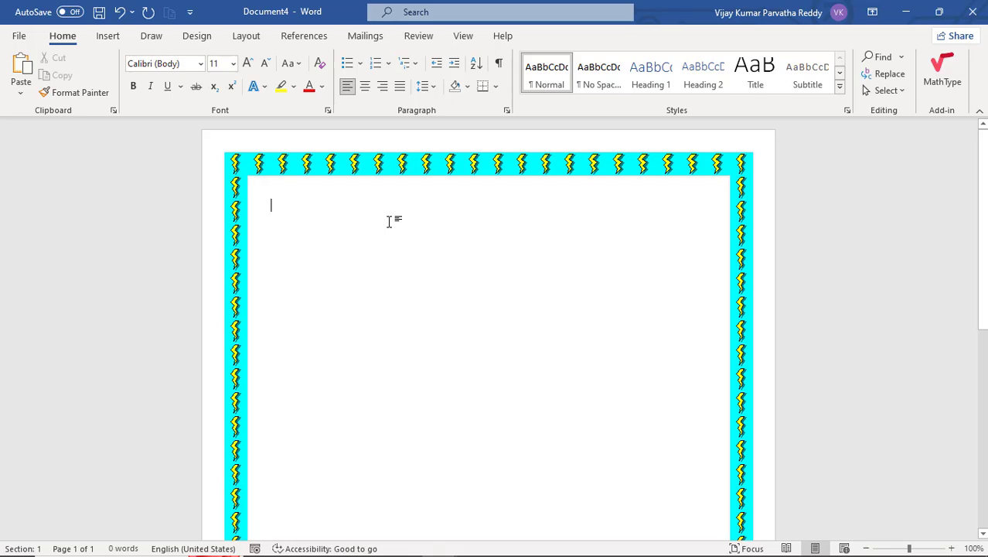
key("ctrl+n")
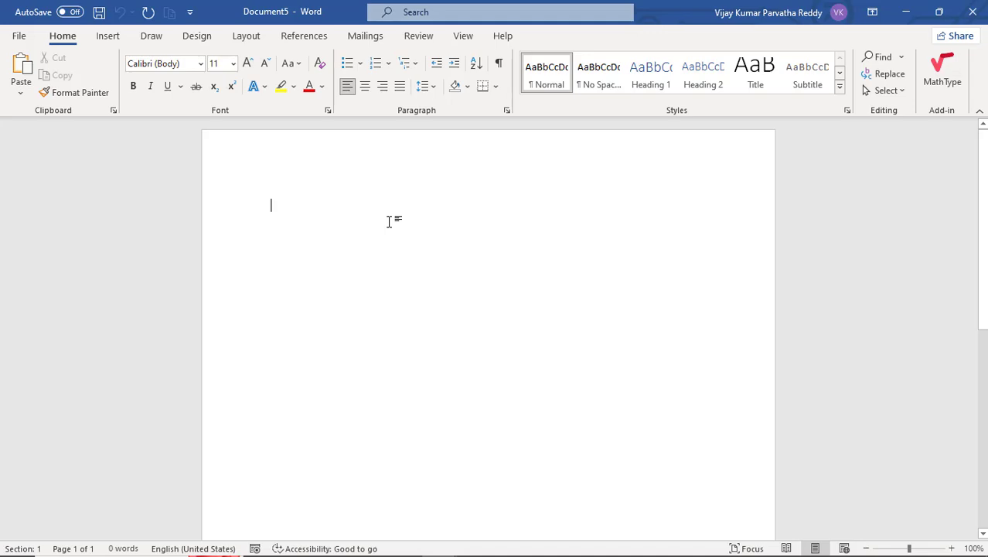
key("ctrl+y")
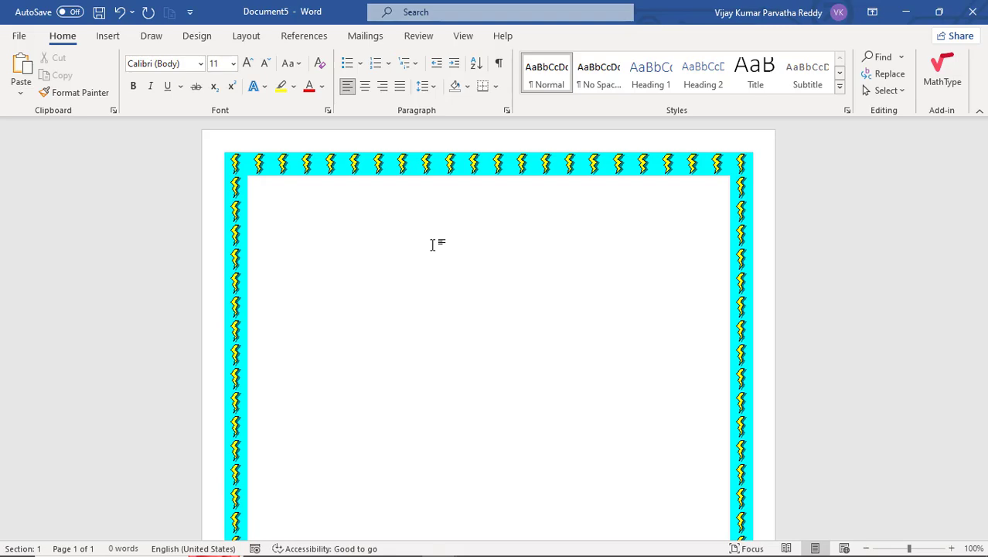
type("p")
key("BackSpace")
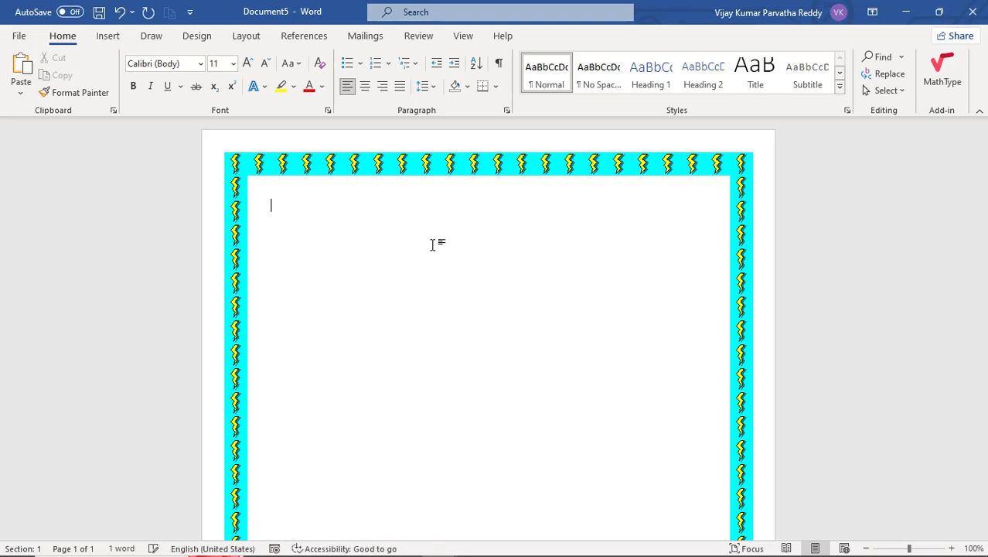
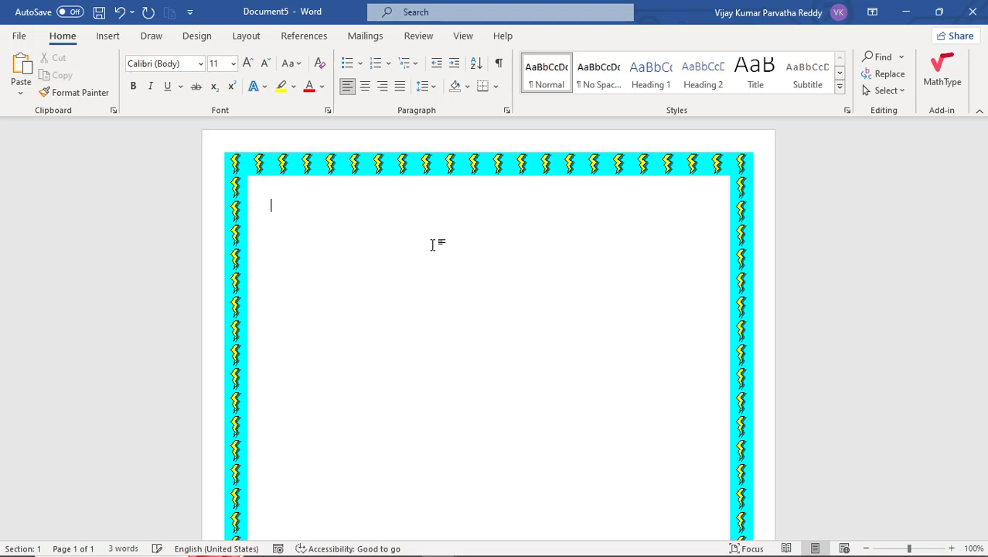
- Start recording a new macro named ADDRESS and choose to assign it to a keyboard shortcut
left_click(463, 35)
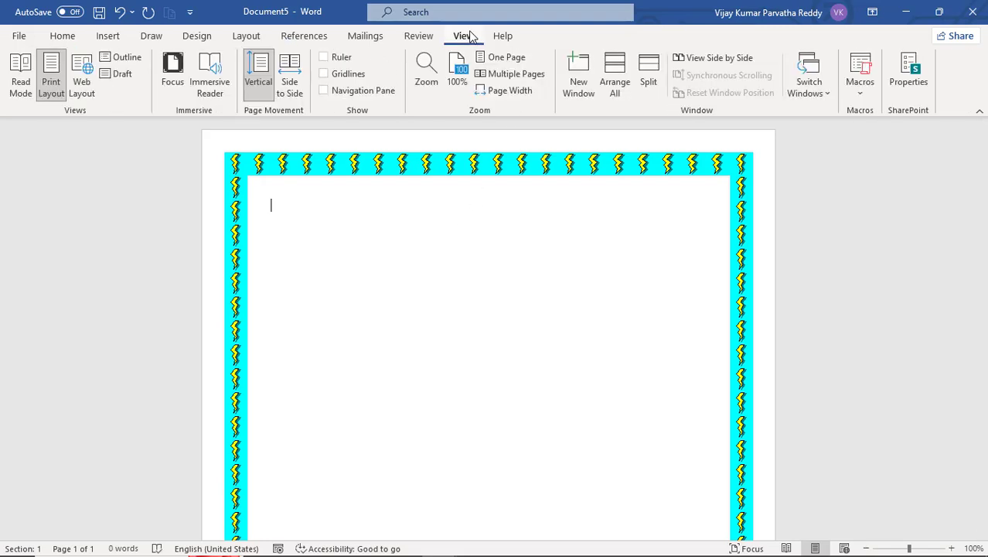
left_click(860, 94)
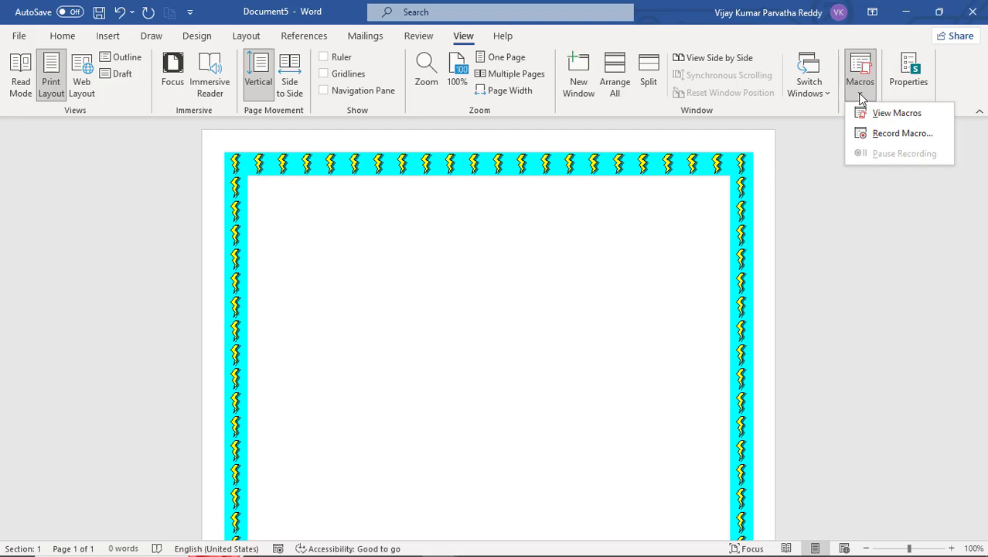
left_click(887, 135)
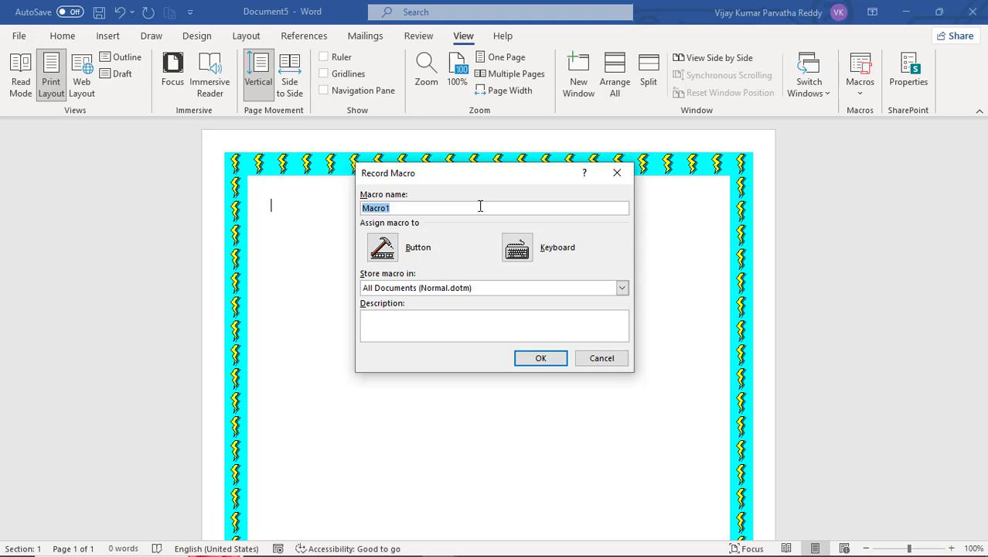
type("ADDRESS")
left_click(523, 256)
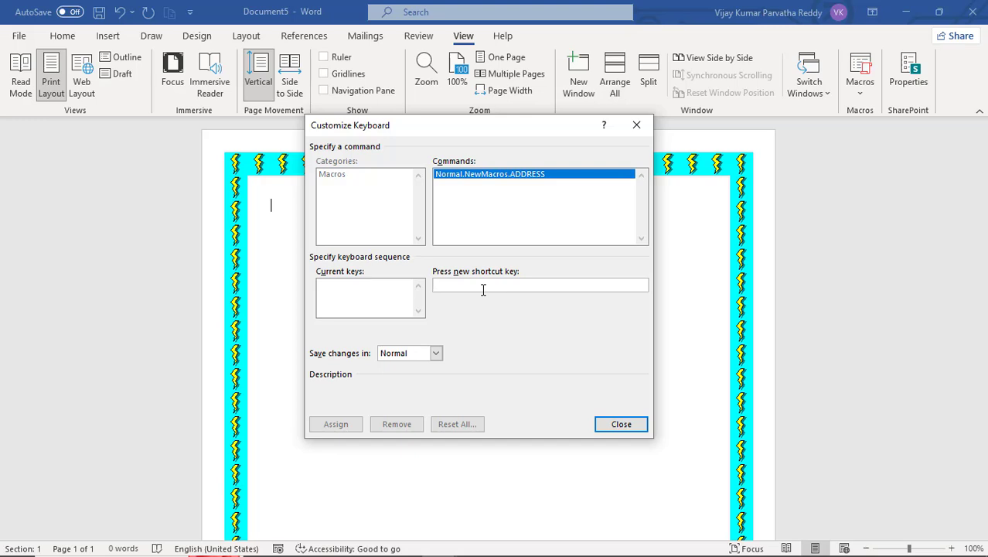
- Assign Alt+Ctrl+A as the macro's shortcut and close the shortcut dialog
key("ctrl+alt+a")
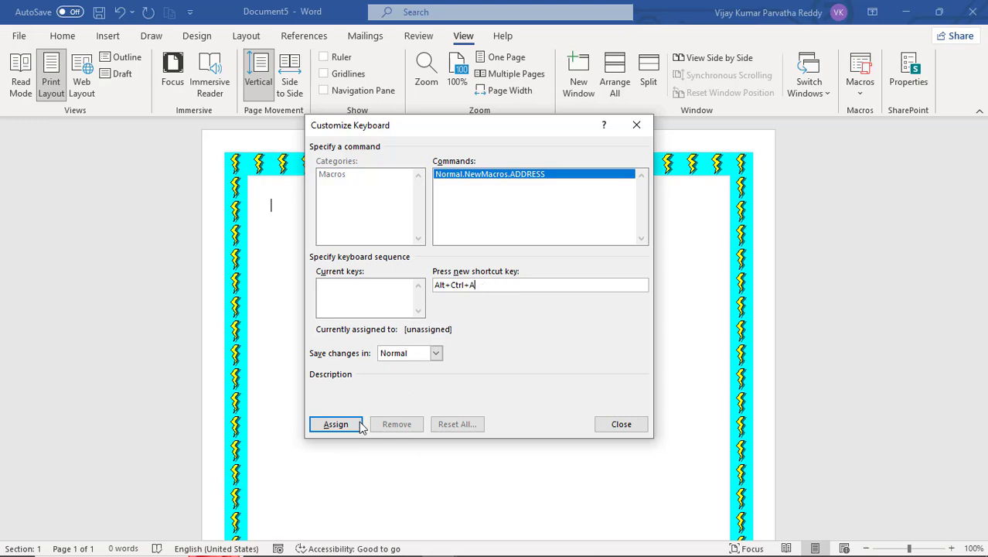
left_click(336, 424)
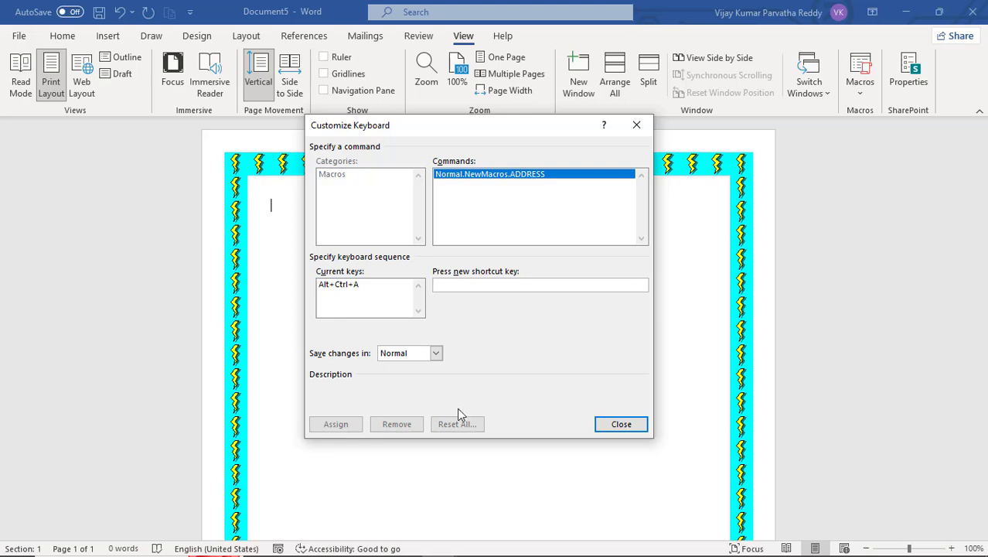
left_click(618, 424)
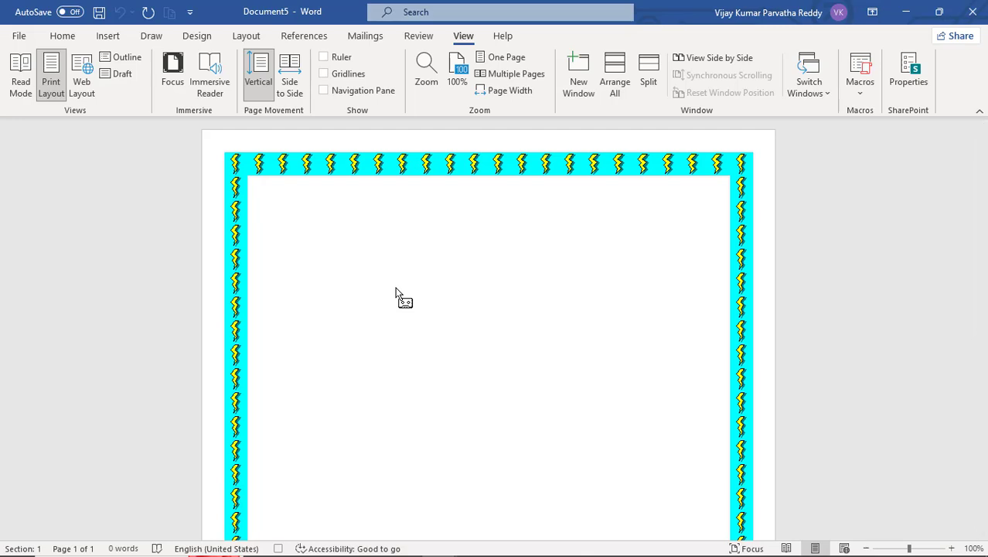
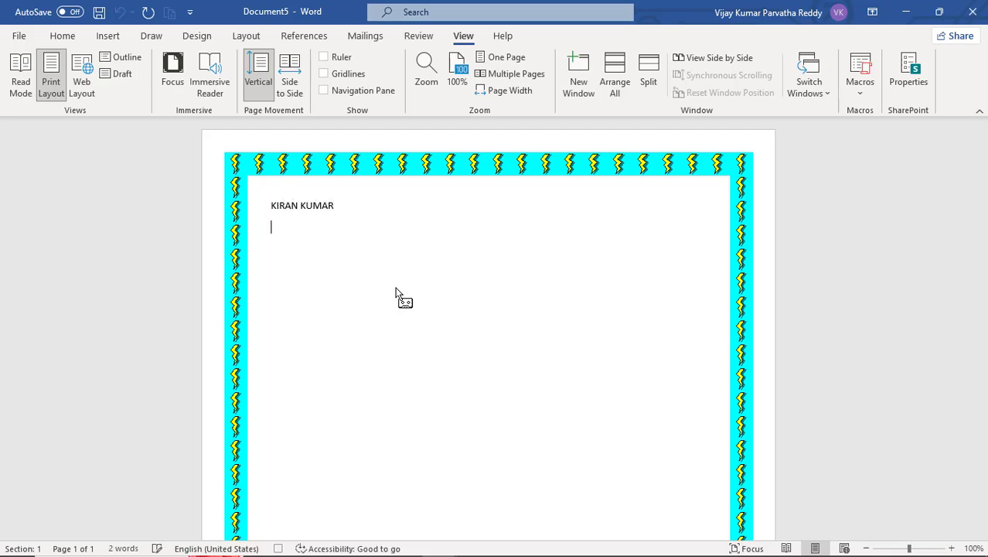
- Type the contact's name, EDUSOFT LEARNING SYSTEMS, and the city on separate lines
type("EDUSOFT LEARNI")
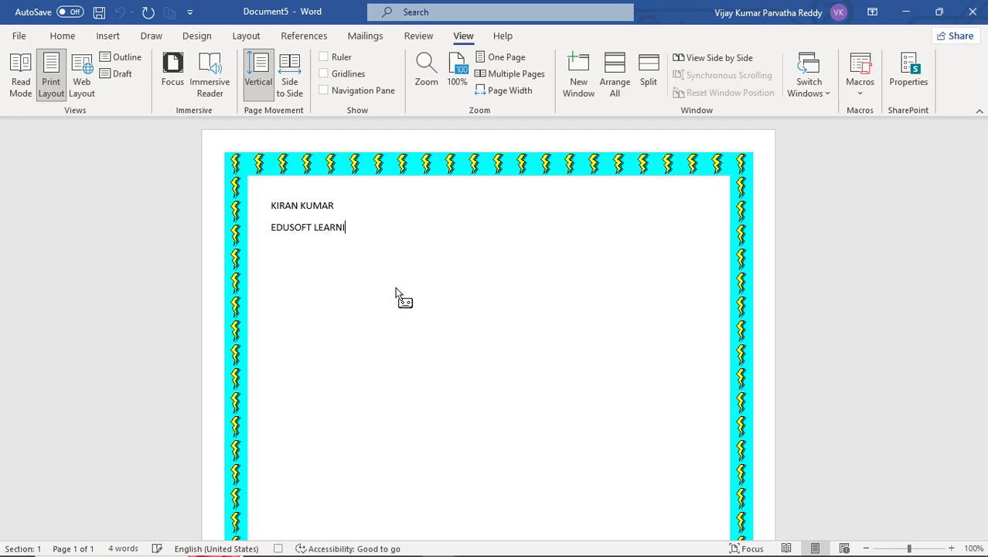
type("NG SYSTEMS")
key("Return")
type("BANGALORE")
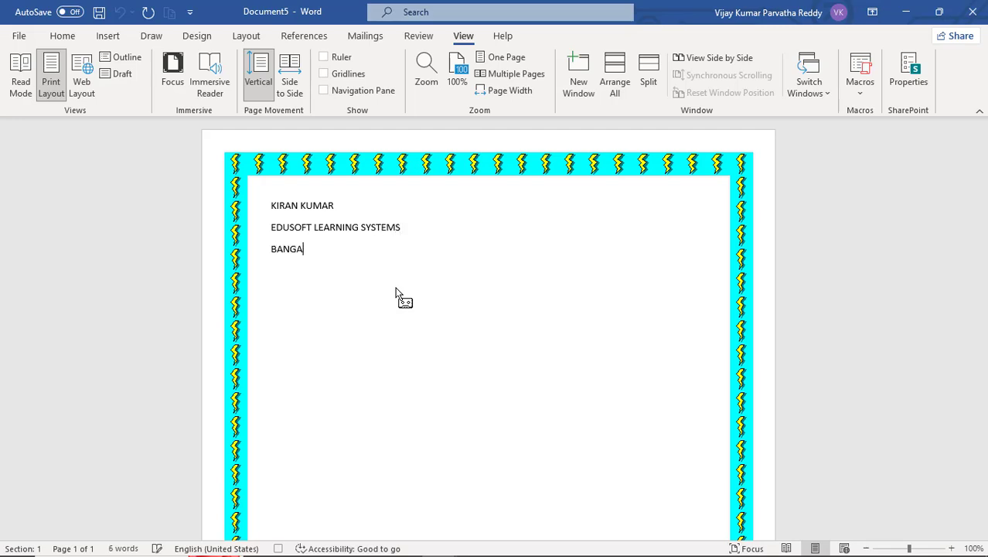
- Add lines for the state with its postal code and the contact's phone number
key("Return")
type("BA")
key("BackSpace")
key("BackSpace")
type("KARNATAKA")
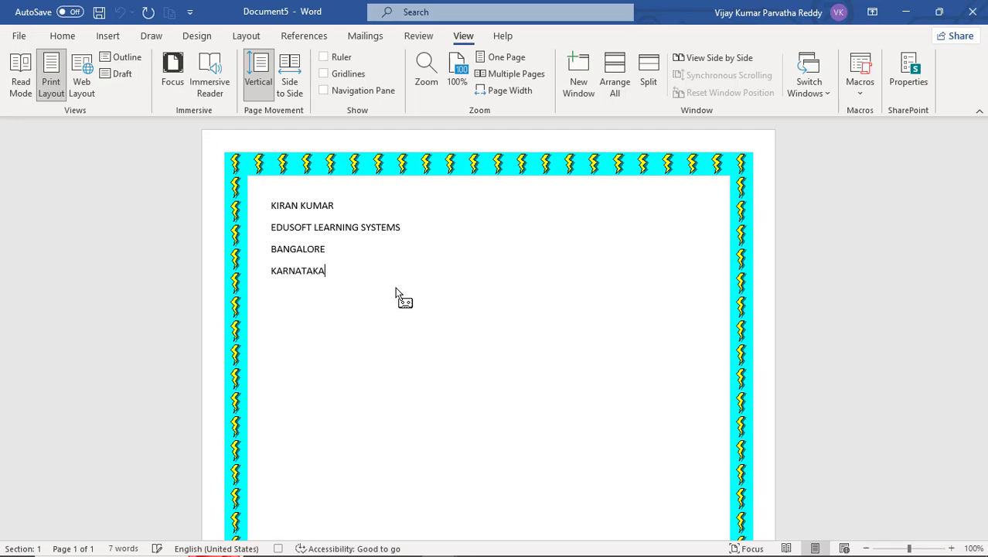
type("-5")
type("000")
type("01")
type("PHO")
key("BackSpace")
type(": 343453434")
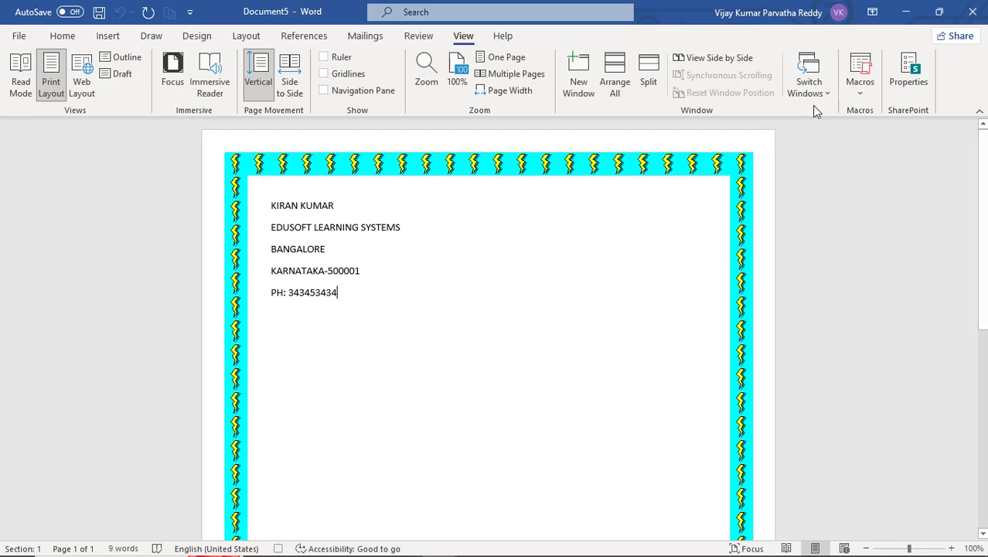
- Stop recording the macro and add three blank lines after the address
left_click(859, 89)
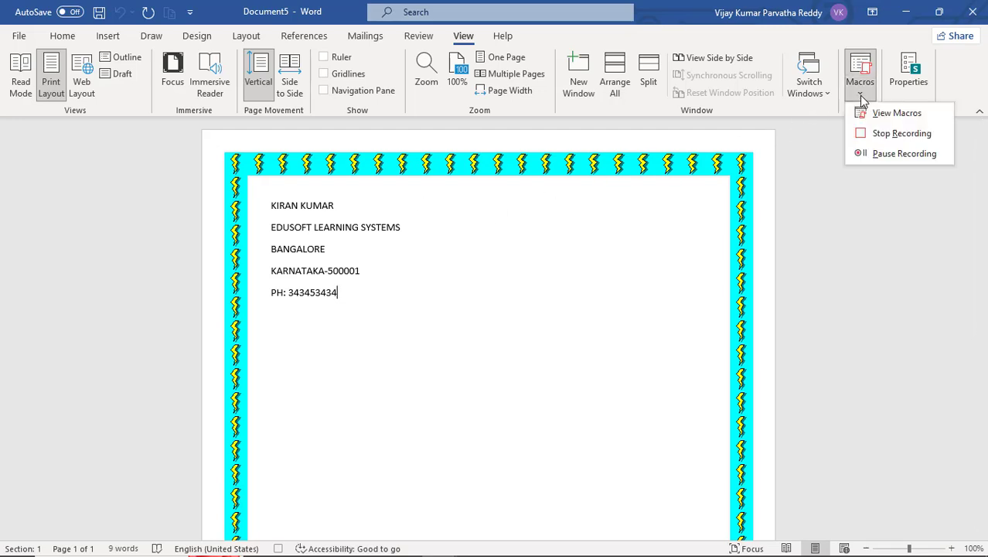
left_click(882, 134)
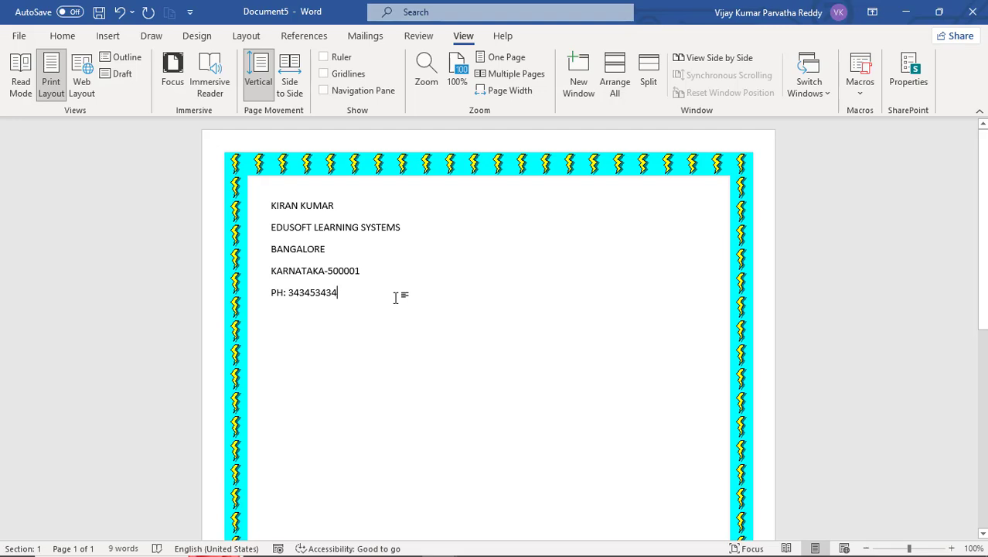
key("Return")
key("Return")
key("Return")
key("Return")
key("Return")
key("Return")
key("Return")
key("Return")
key("Return")
key("Return")
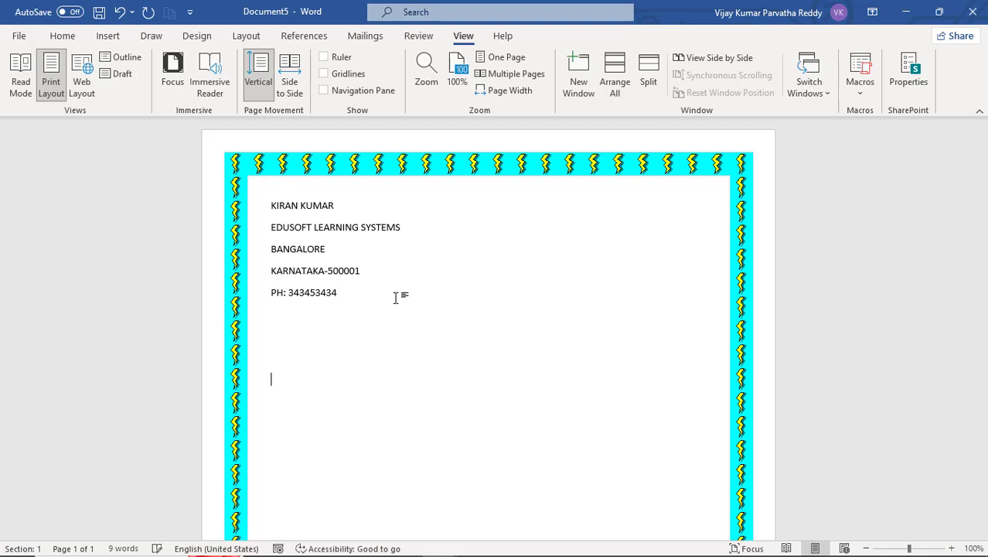
- Insert the address block again at the cursor
scroll(395, 298, "down", 5)
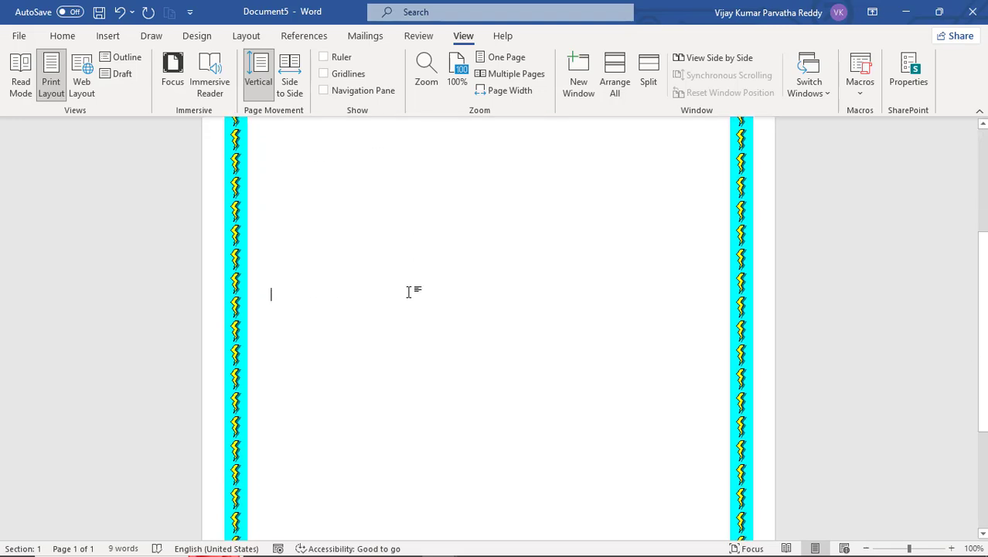
scroll(411, 290, "up", 2)
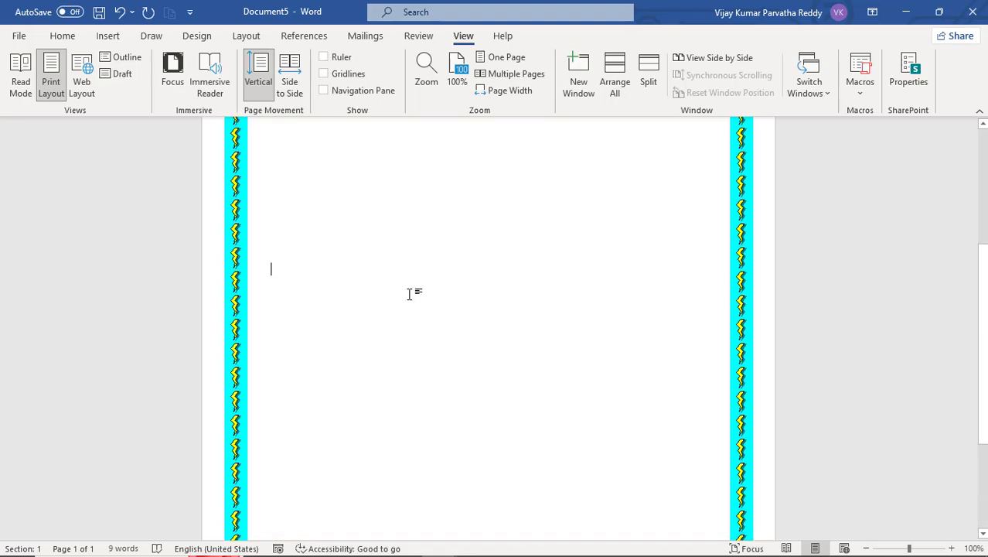
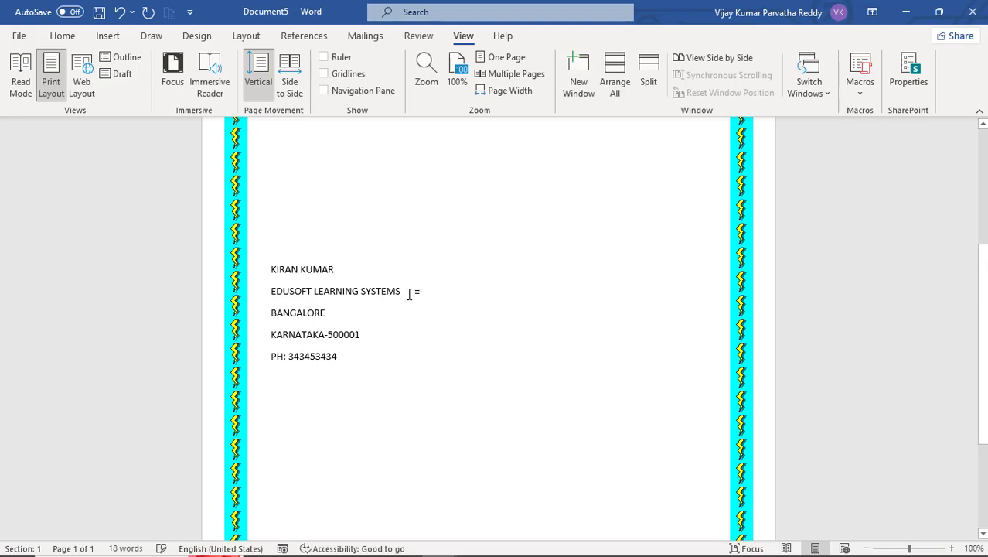
- Add three more blank lines and insert the address block a third time
key("Return")
key("Return")
key("Return")
key("Return")
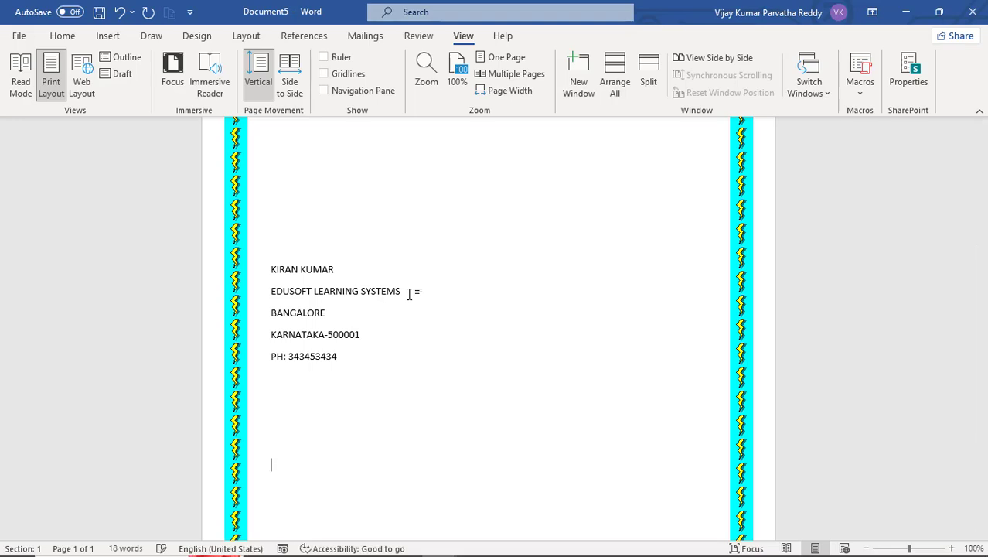
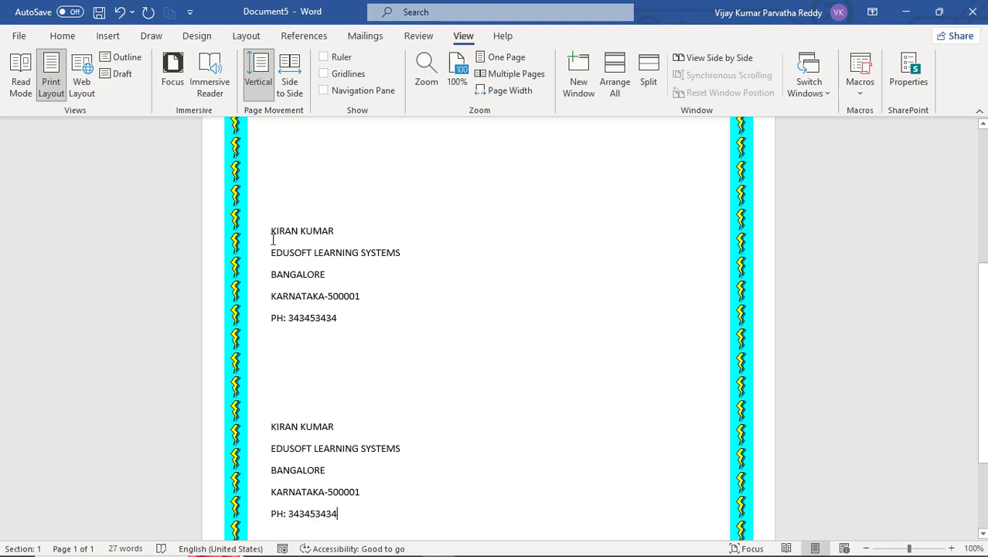
scroll(354, 314, "up", 3)
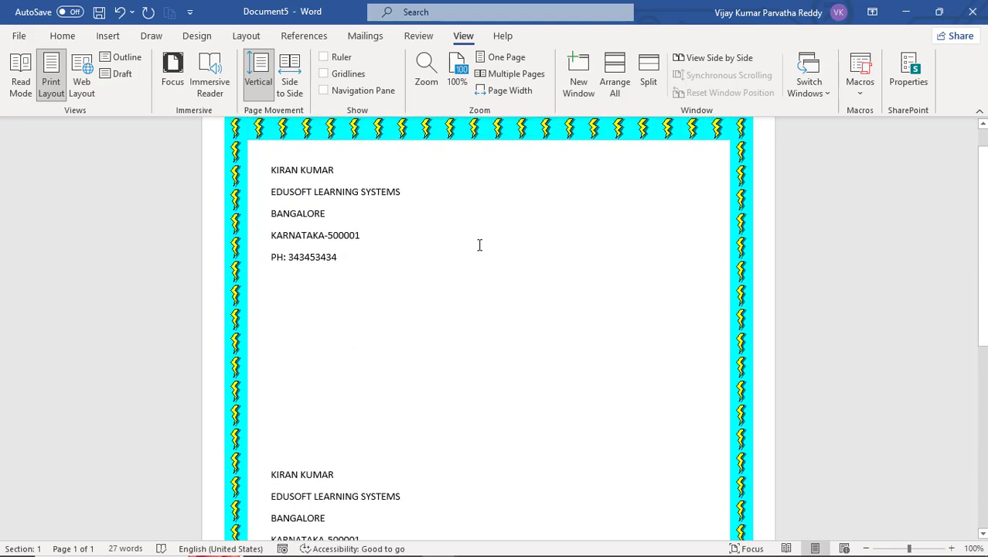
- Open the macro list and delete the ADDRESS macro
left_click(859, 95)
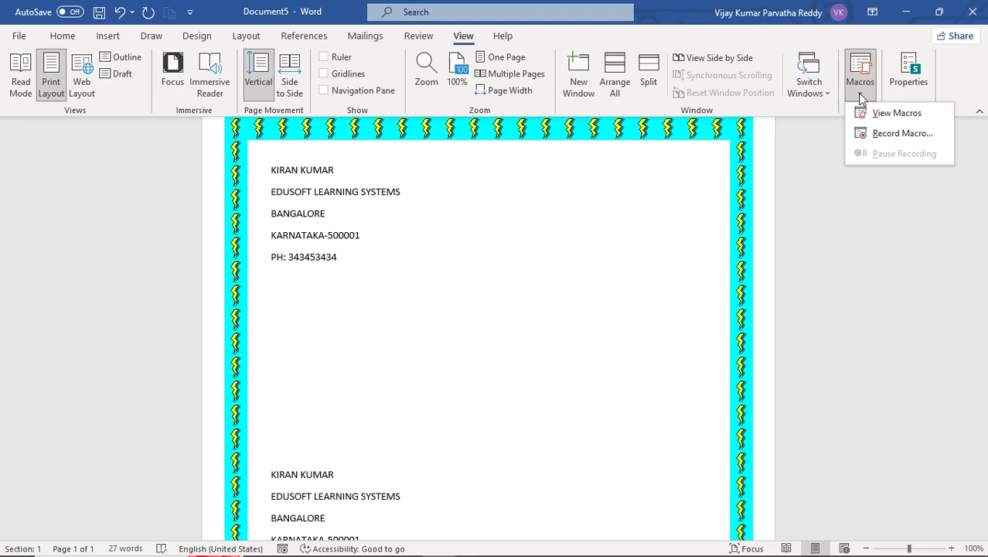
left_click(873, 113)
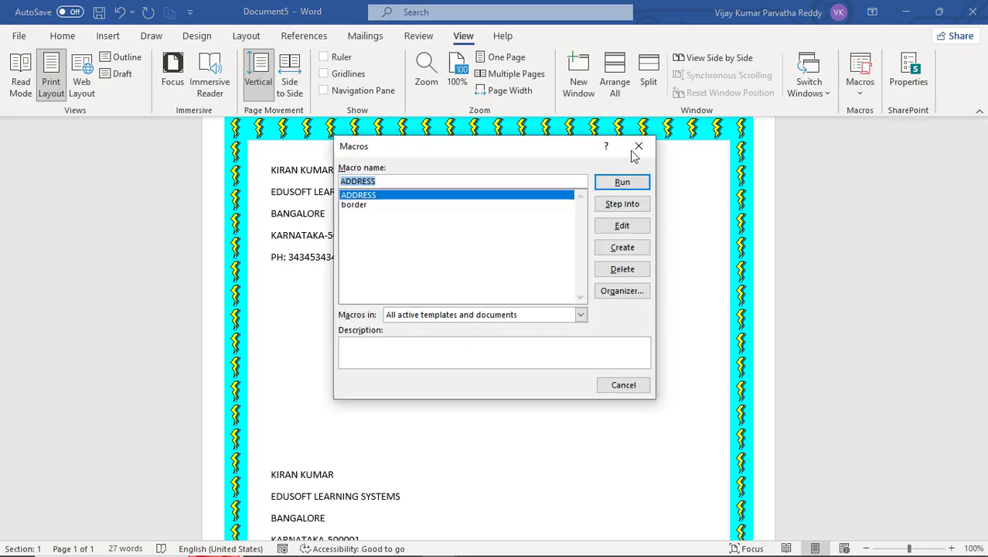
left_click(379, 205)
left_click(377, 195)
left_click(373, 205)
left_click(374, 195)
left_click(374, 204)
left_click(377, 195)
left_click(374, 206)
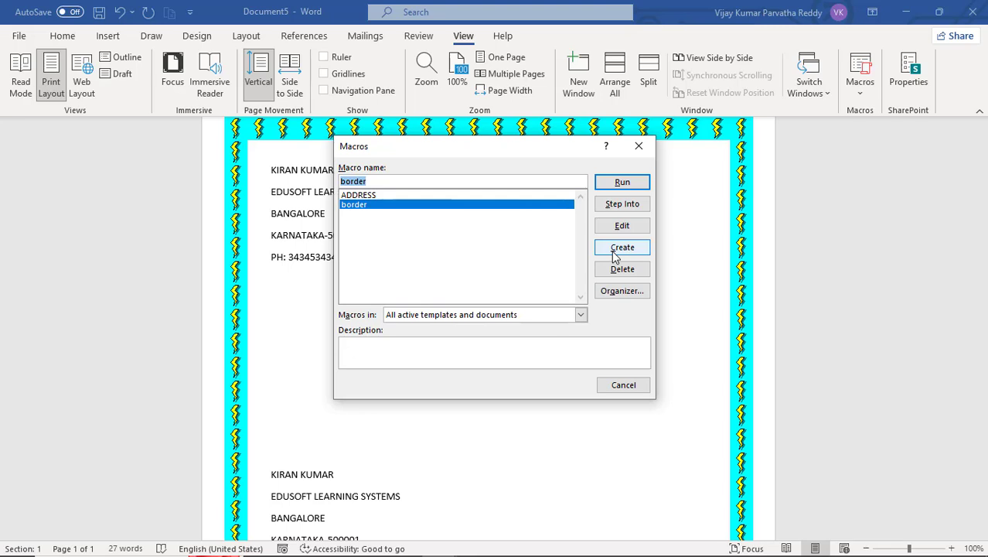
left_click(373, 198)
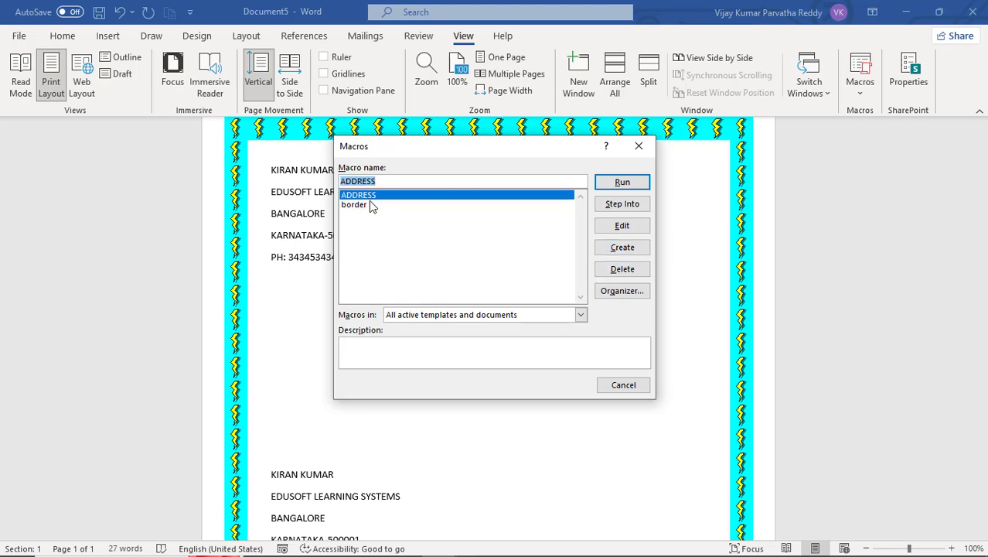
left_click(623, 276)
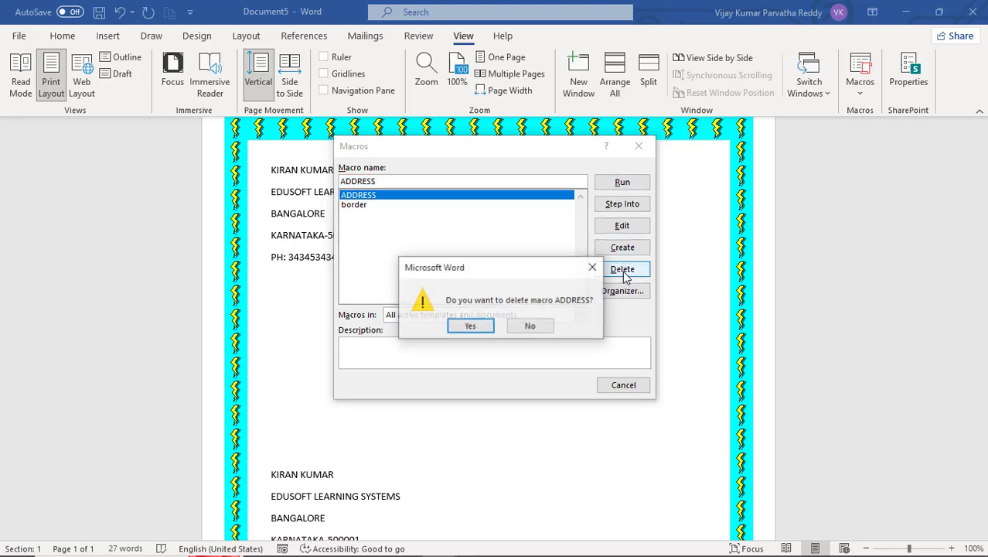
left_click(479, 326)
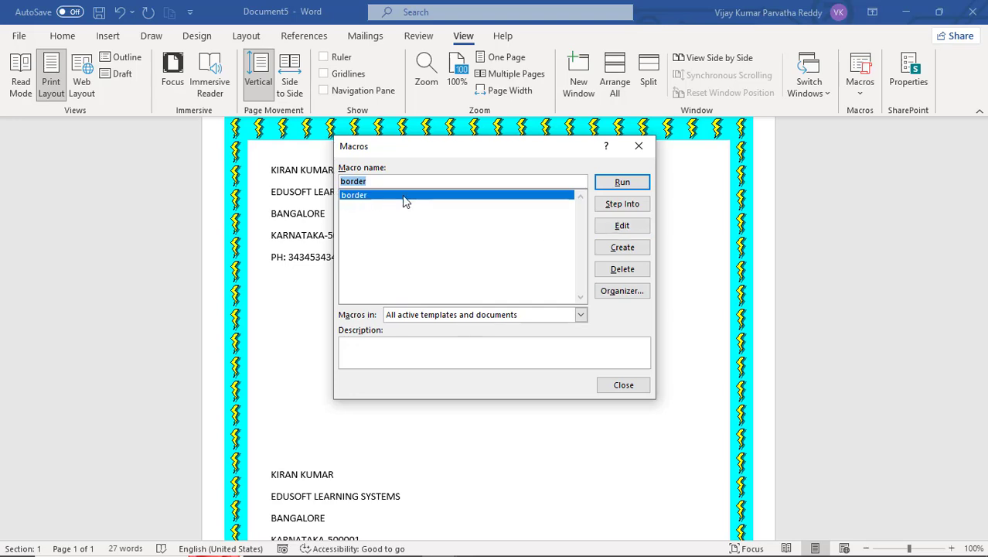
- Open the border macro in the Visual Basic editor and insert blank lines before End Sub
left_click(623, 229)
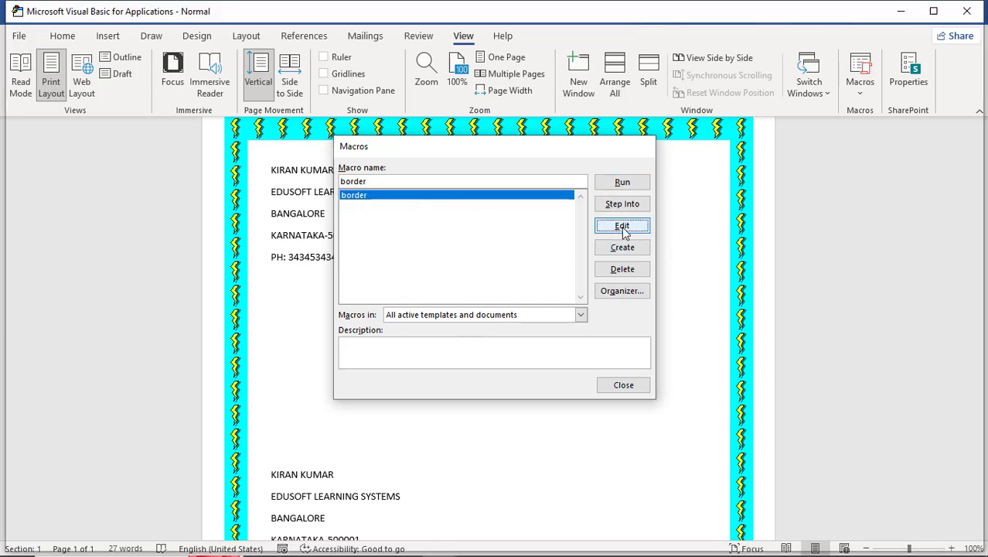
scroll(533, 247, "down", 4)
scroll(533, 248, "down", 4)
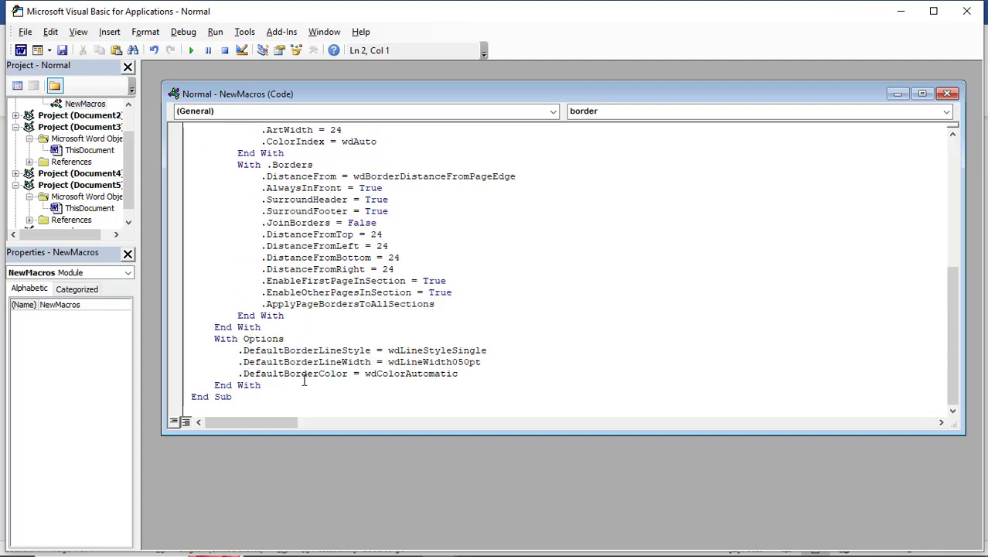
left_click(274, 384)
key("Return")
key("Return")
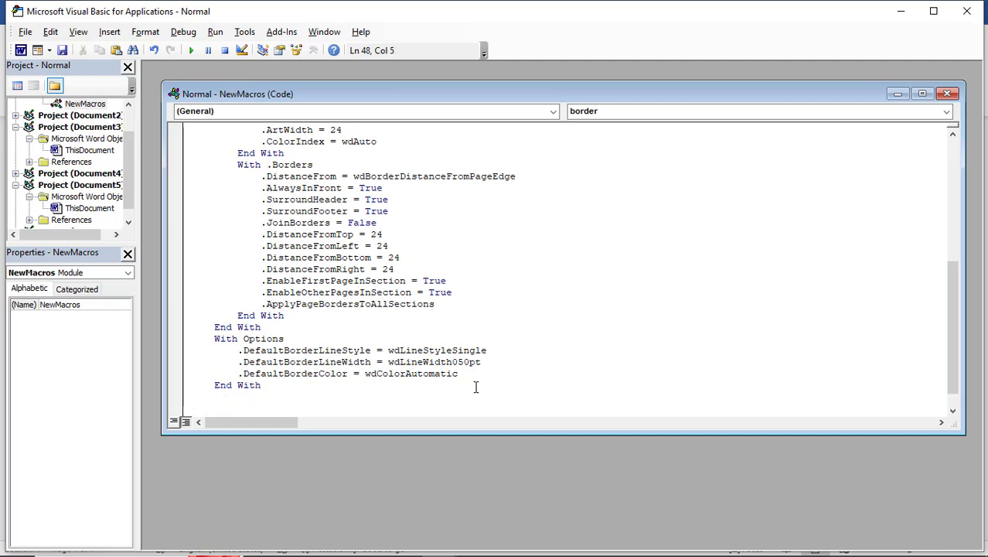
scroll(477, 375, "down", 1)
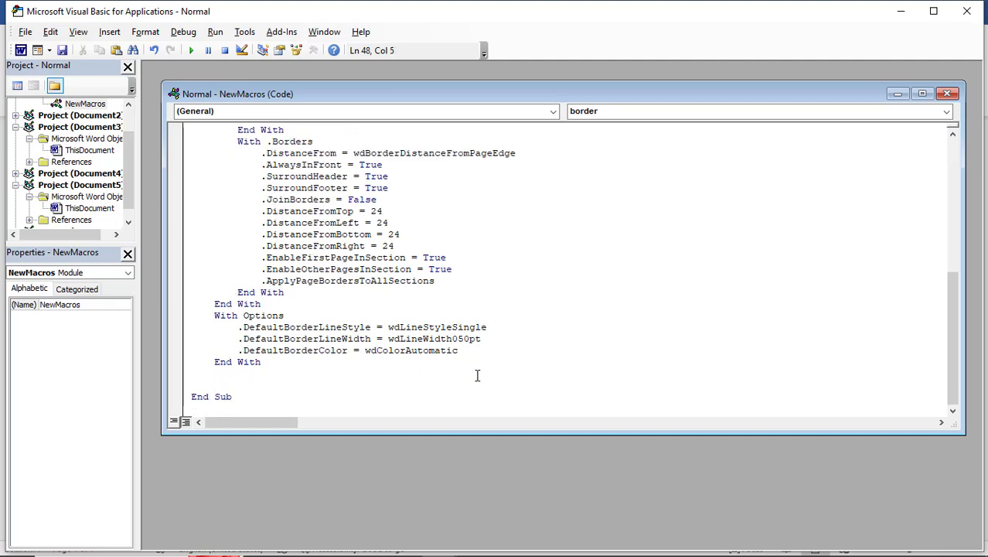
- Add the line MsgBox ("HELLO YOUR BORDER IS READY") at the end of the border macro
type("MSGBOX (")
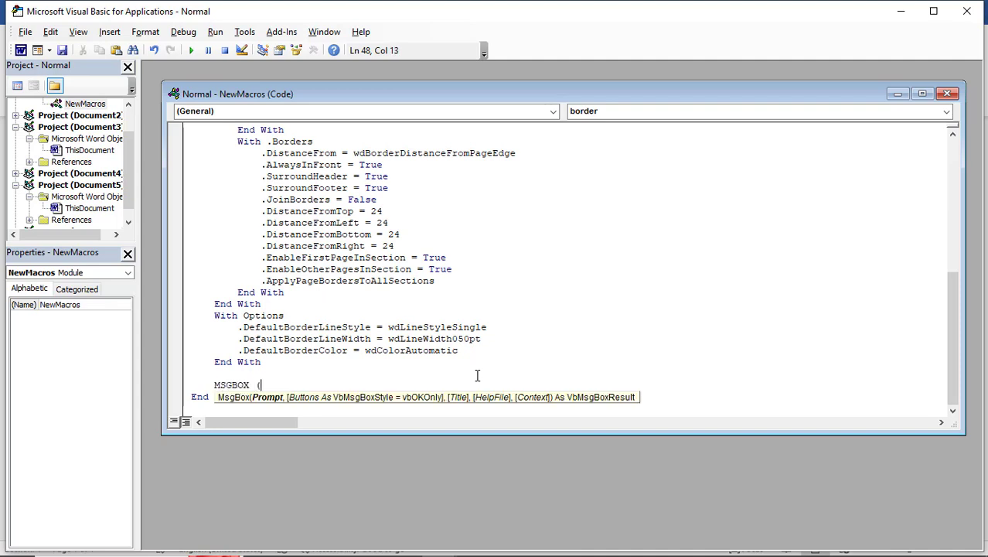
type("\"HELLO YOUR BORDER ")
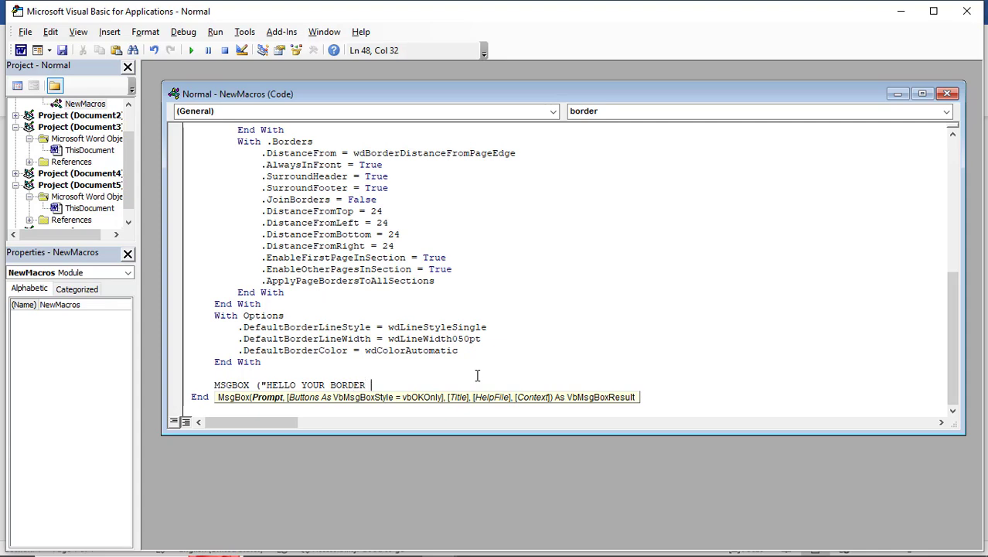
type("IS READY\")")
key("Return")
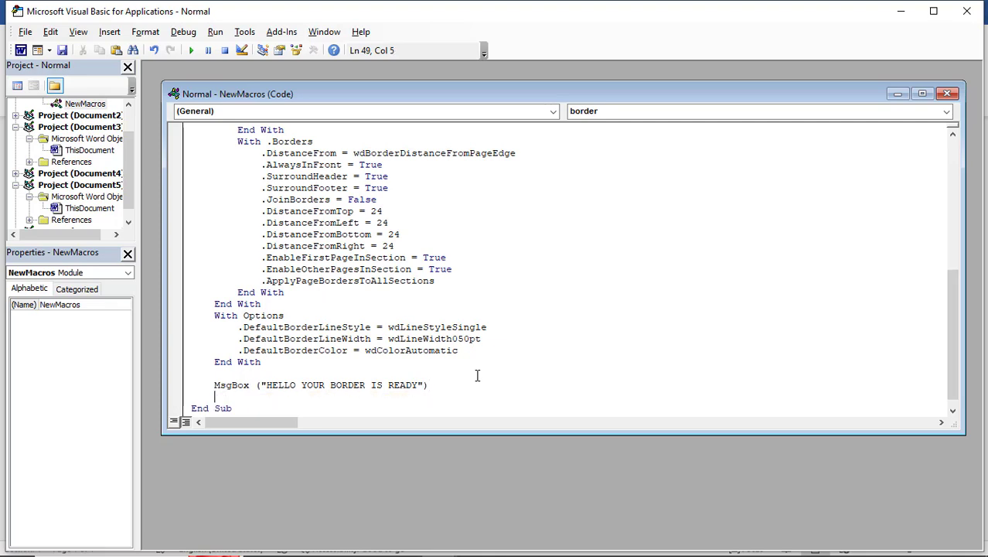
- Remove the parentheses around the message text and close the Visual Basic editor
left_click(261, 385)
key("BackSpace")
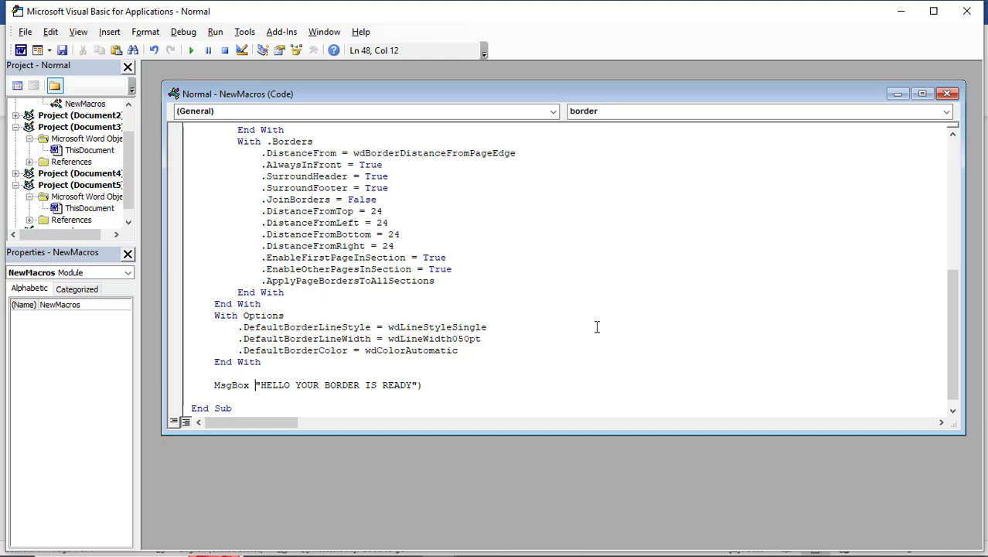
left_click(424, 385)
key("BackSpace")
left_click(352, 404)
left_click(259, 373)
left_click(970, 20)
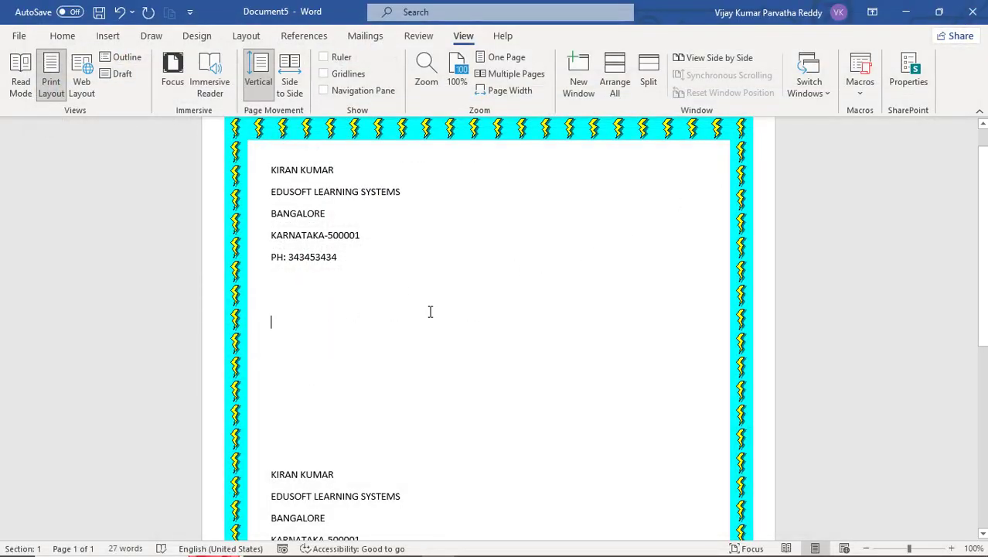
- Create a new blank document, run the border macro with its shortcut, and dismiss the message box
key("ctrl+n")
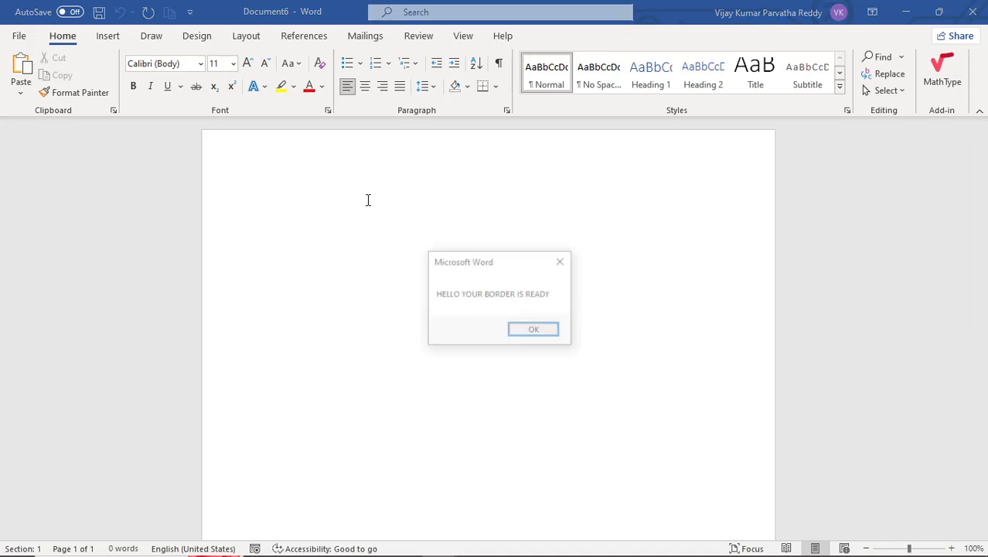
key("ctrl+b")
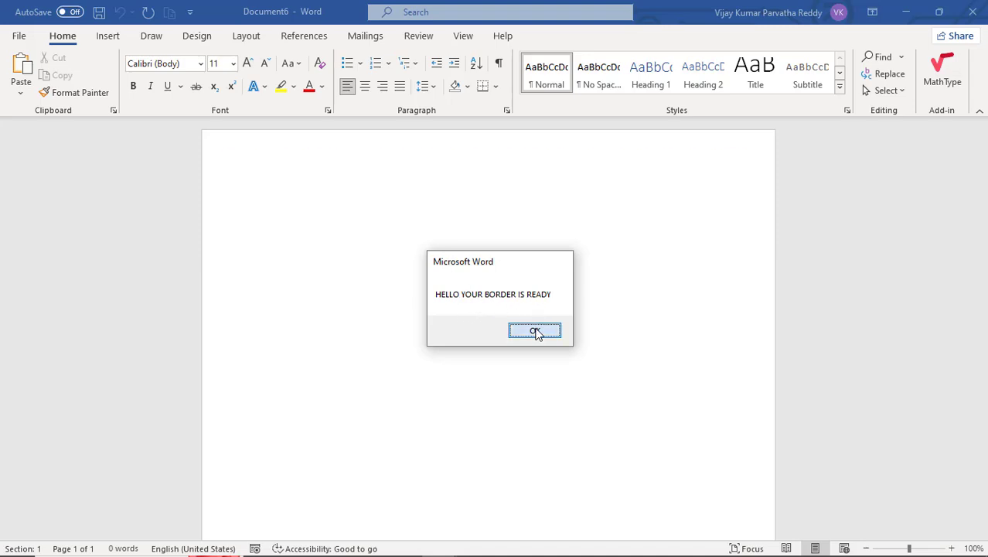
left_click(535, 330)
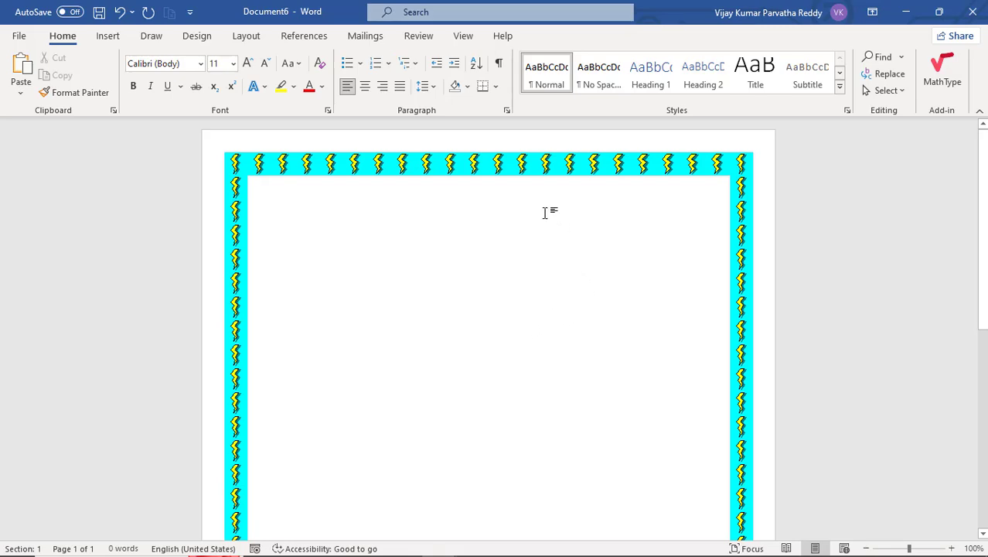
- Delete the border macro from the macro list and close the dialog
left_click(464, 36)
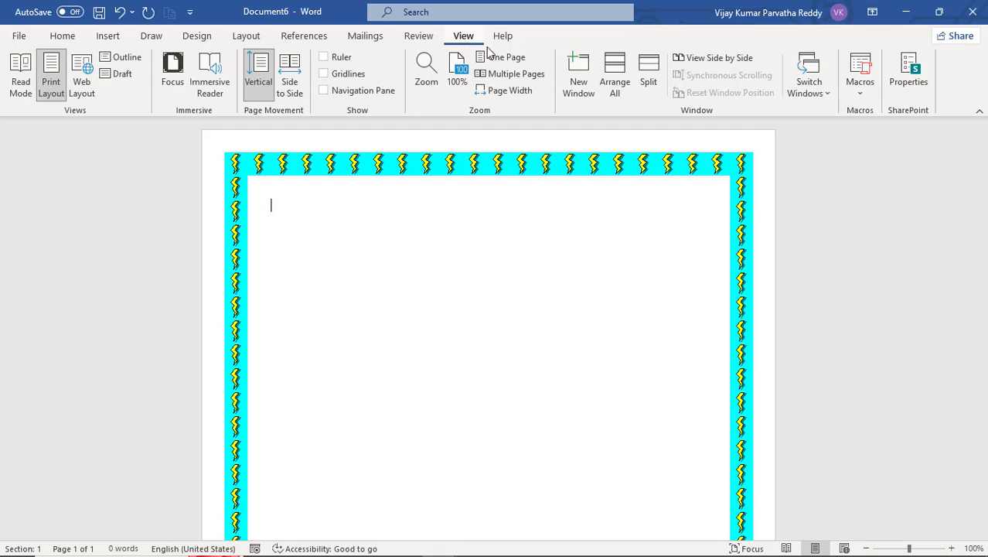
left_click(863, 94)
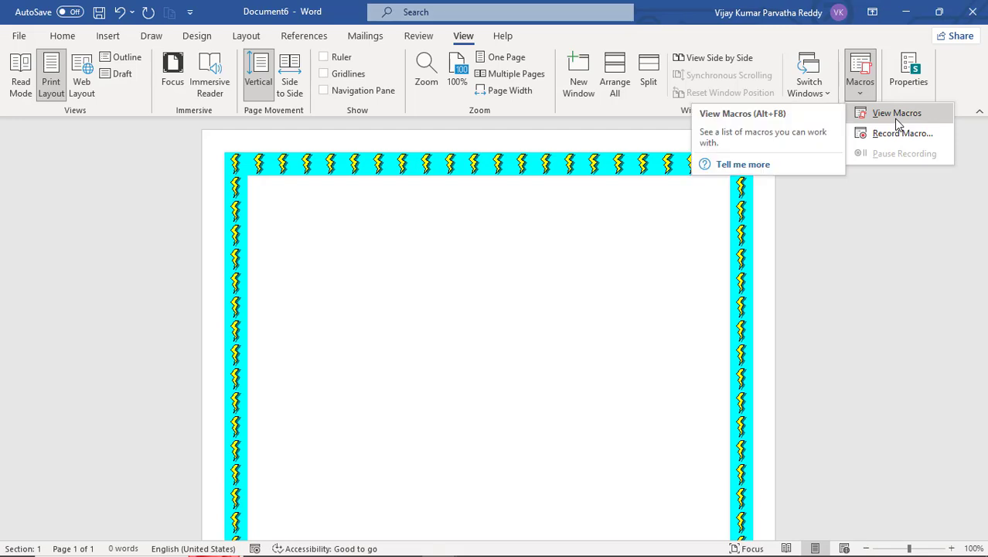
left_click(896, 114)
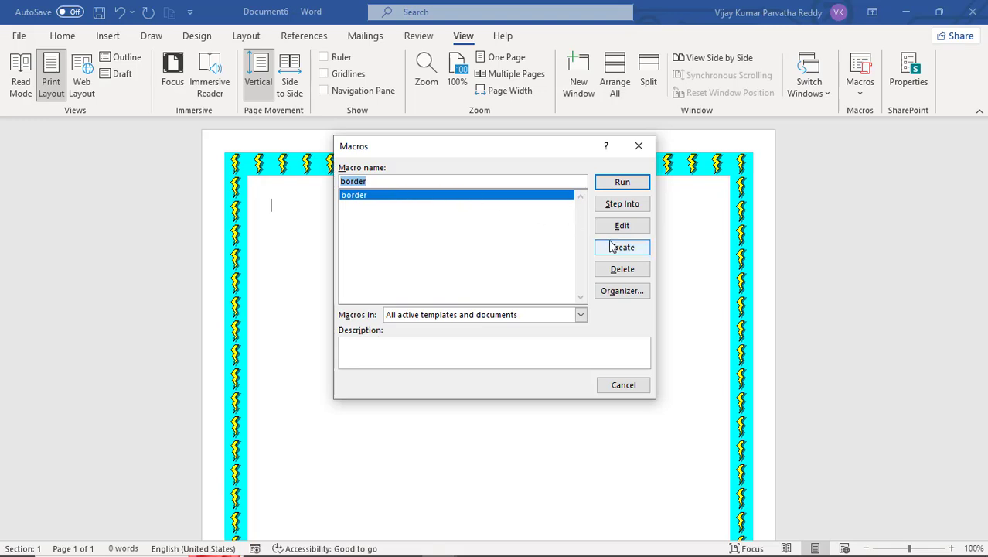
left_click(629, 269)
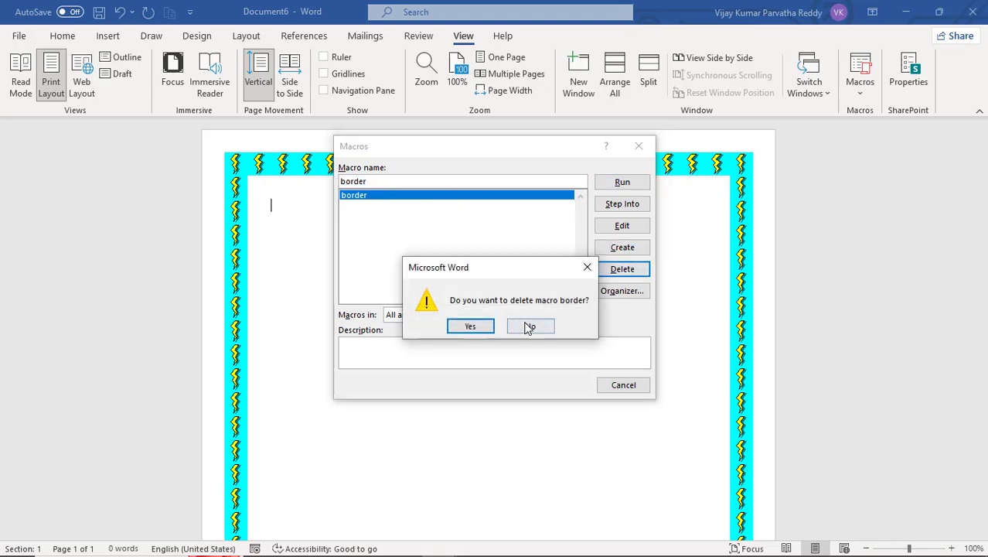
left_click(473, 327)
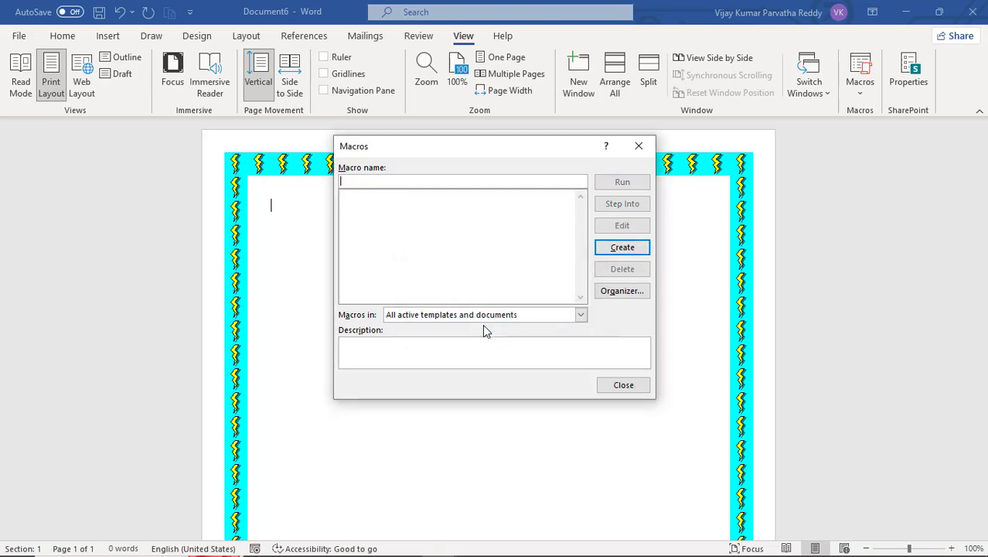
left_click(623, 386)
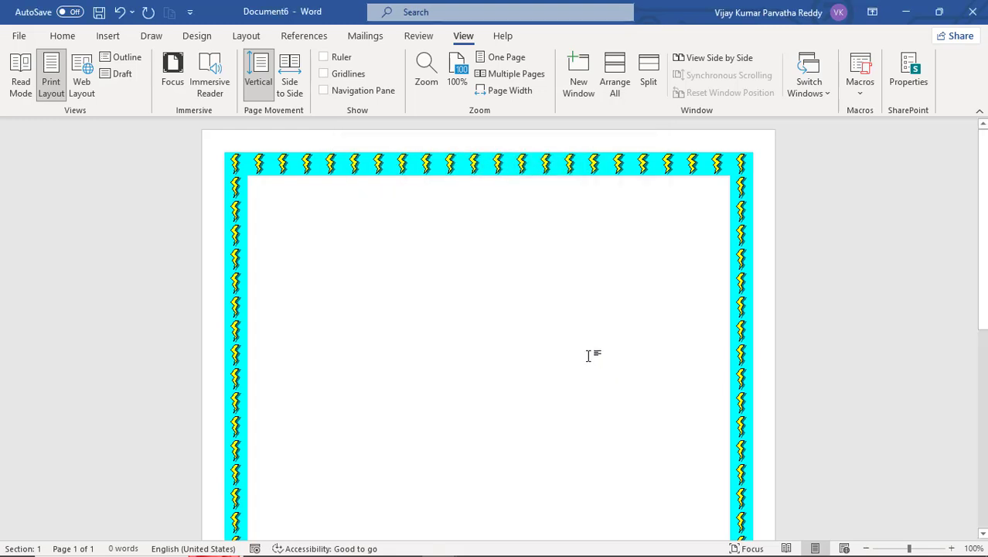